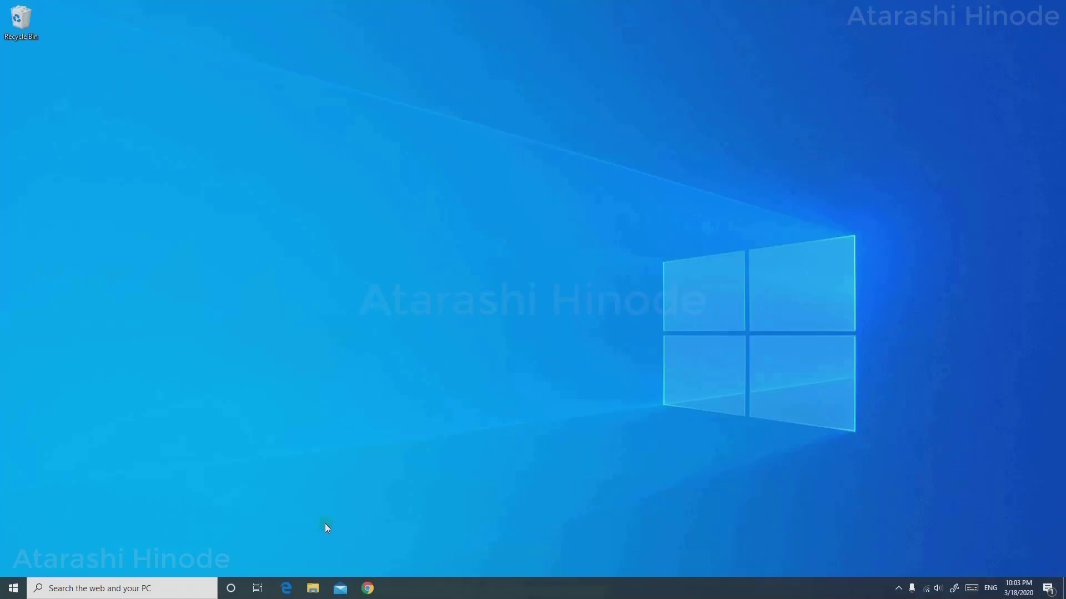
# Open Microsoft Edge and go to the Google home page at google.com.
pyautogui.click(286, 588)
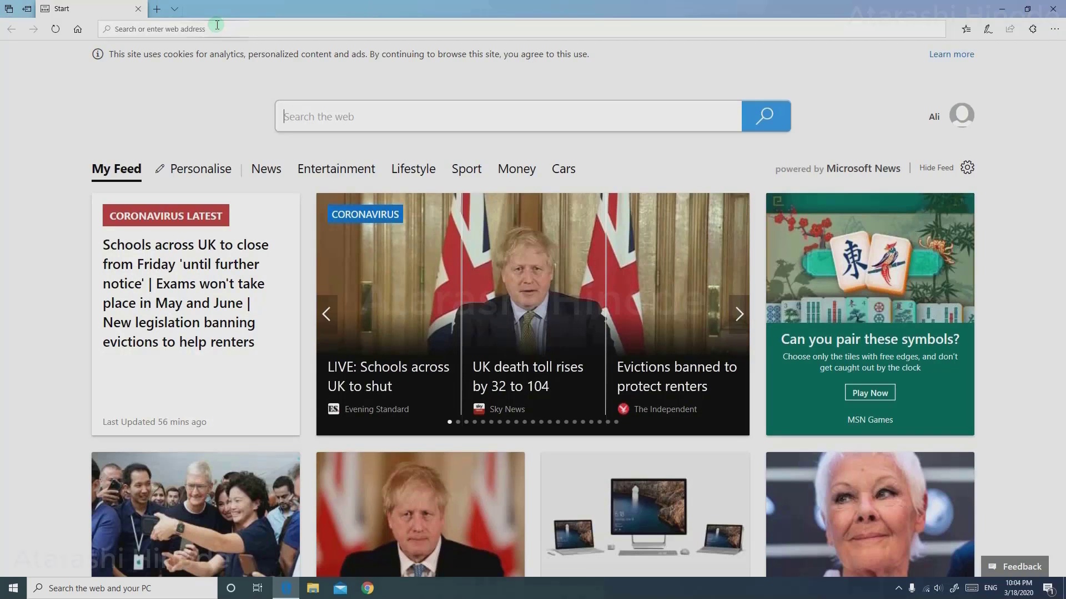
pyautogui.click(217, 25)
pyautogui.write('google')
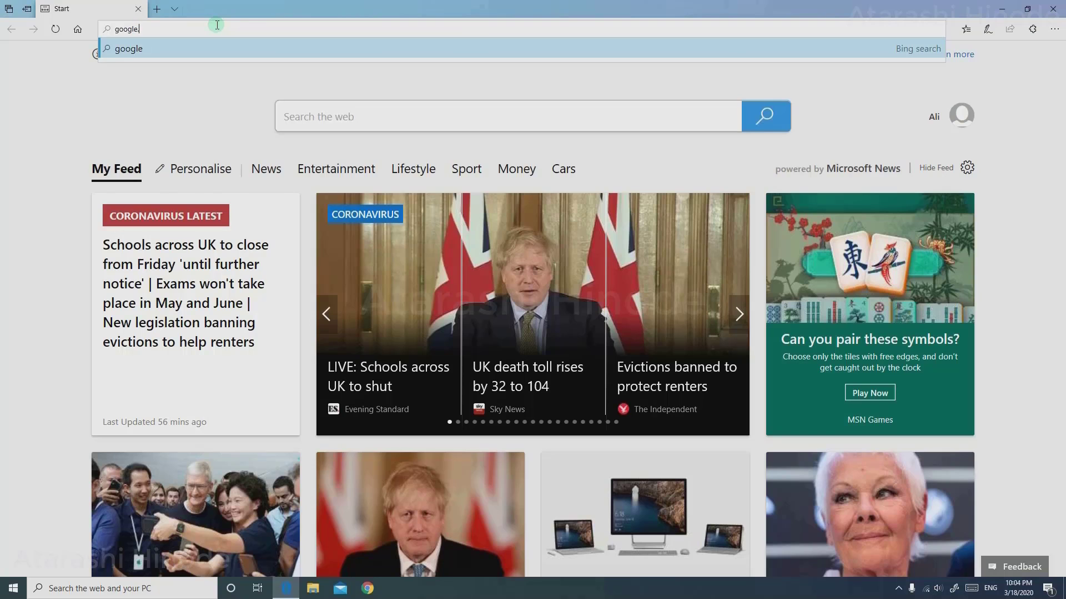
pyautogui.press('Return')
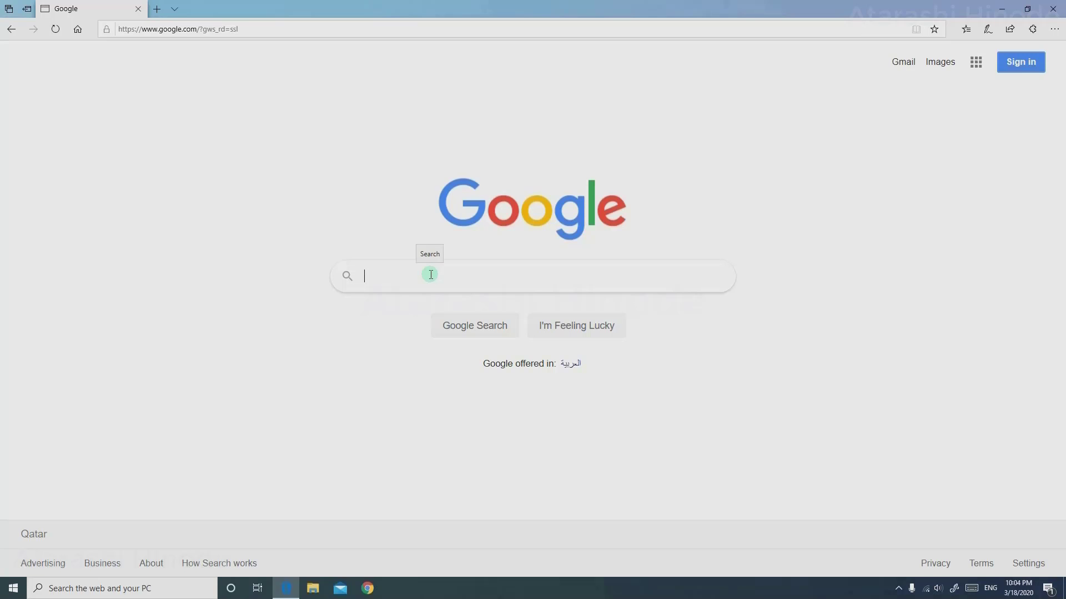
# Search Google for "individual software" and open the Free Trials page of individualsoftware.com.
pyautogui.write('individual')
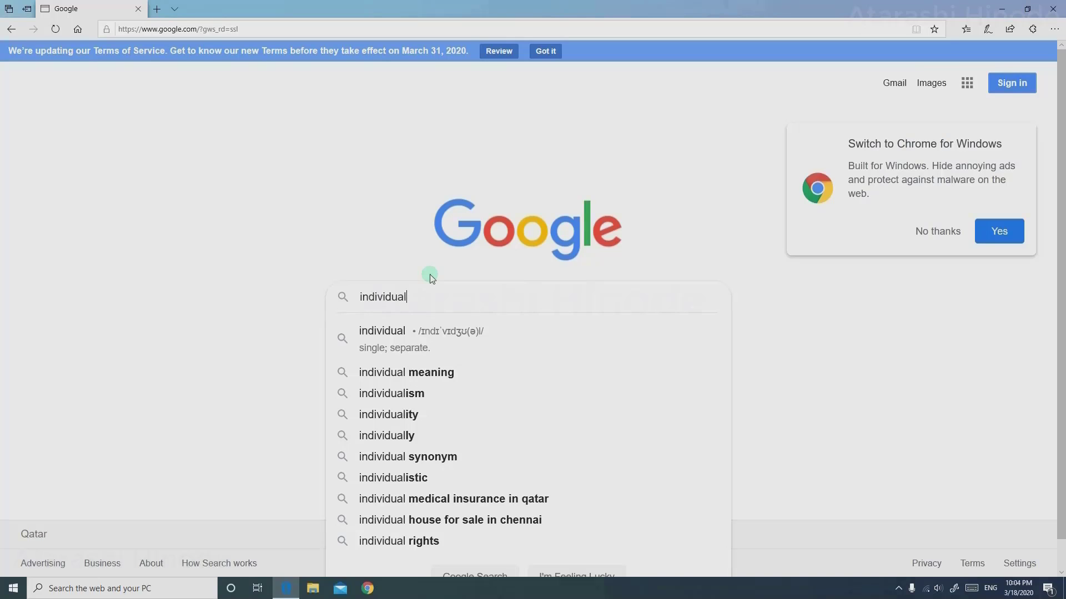
pyautogui.write(' software')
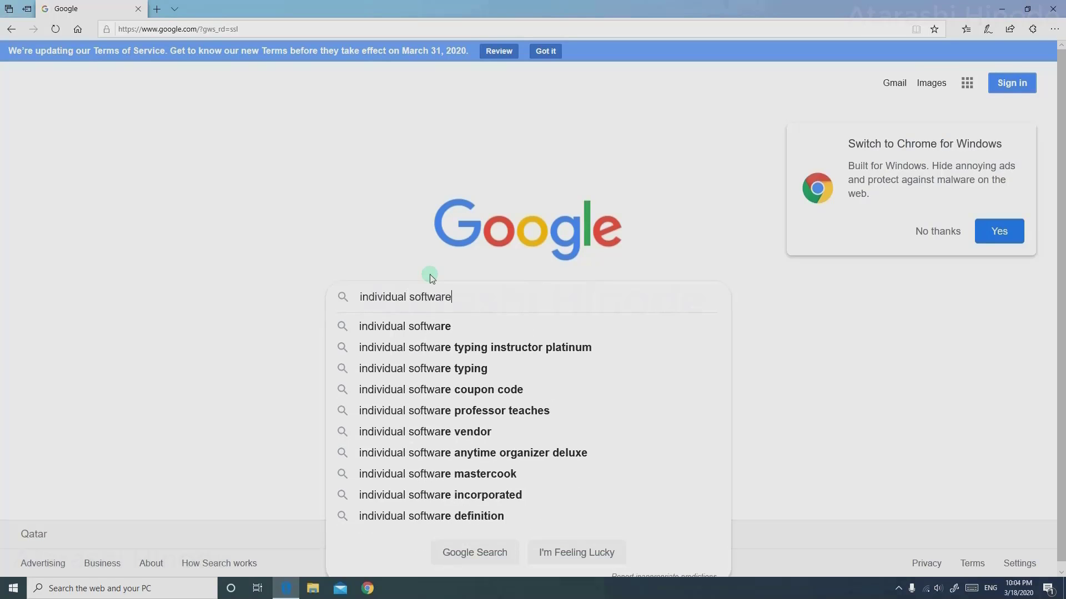
pyautogui.press('Return')
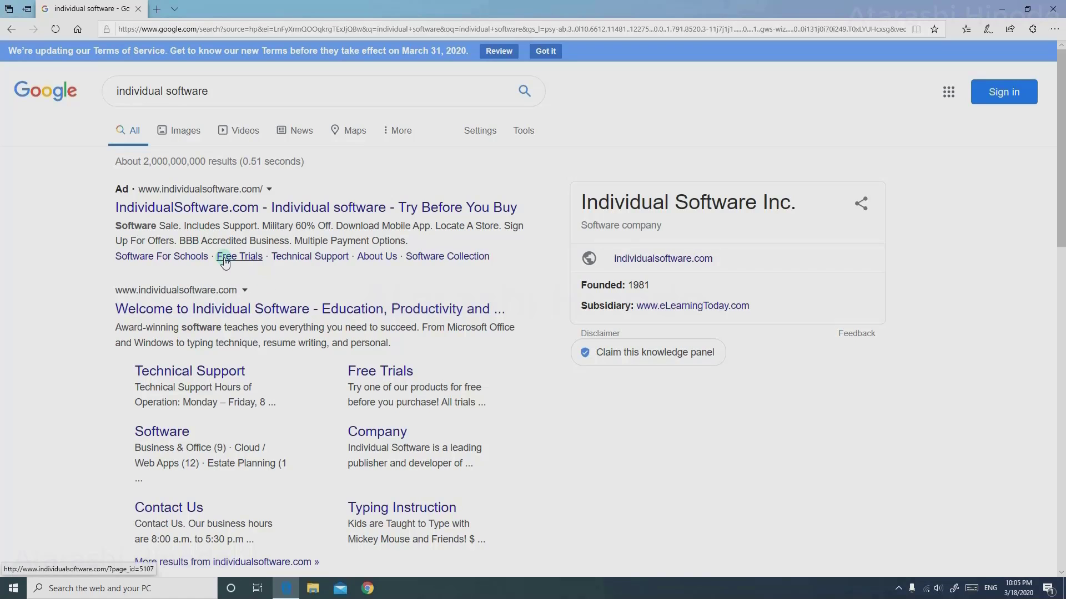
pyautogui.scroll(-3, 221, 257)
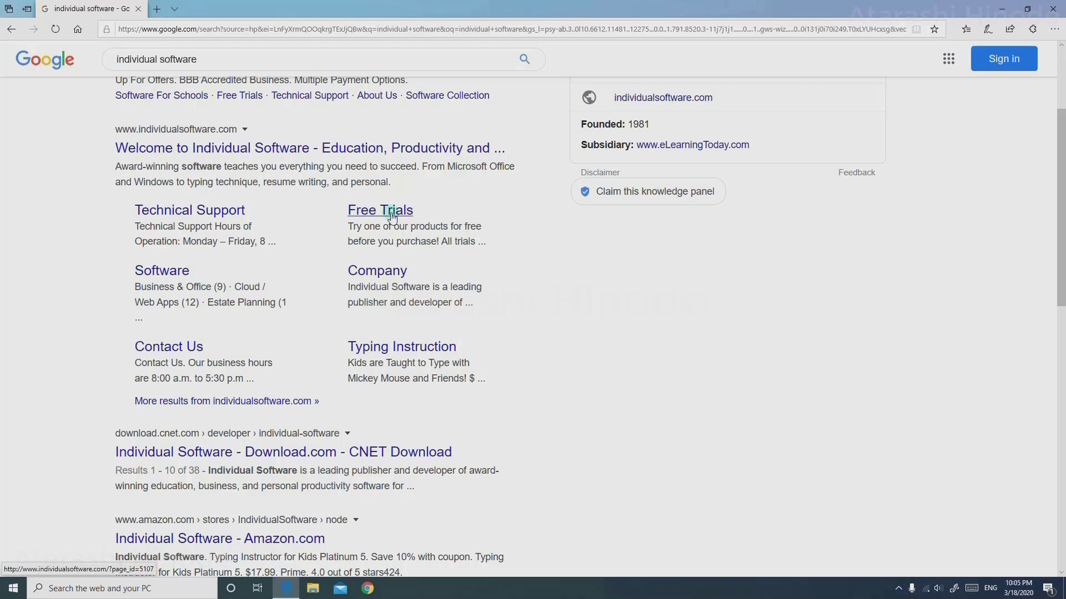
pyautogui.click(391, 215)
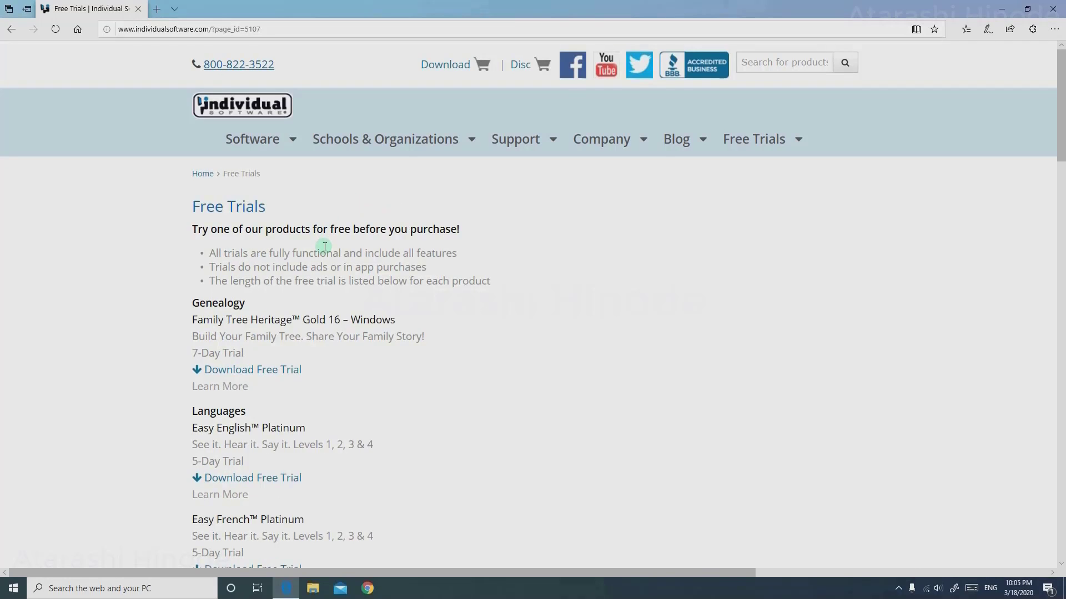
# Request the free trial of Typing Instructor Platinum 21 – Windows and start downloading its installer to the Programs category.
pyautogui.scroll(-10, 325, 247)
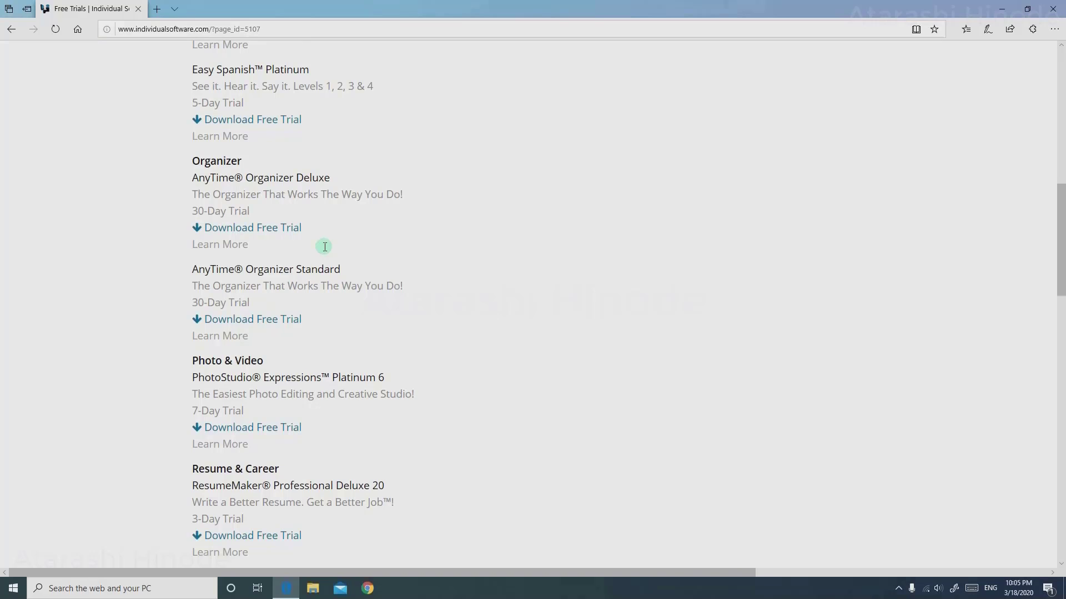
pyautogui.scroll(-11, 325, 247)
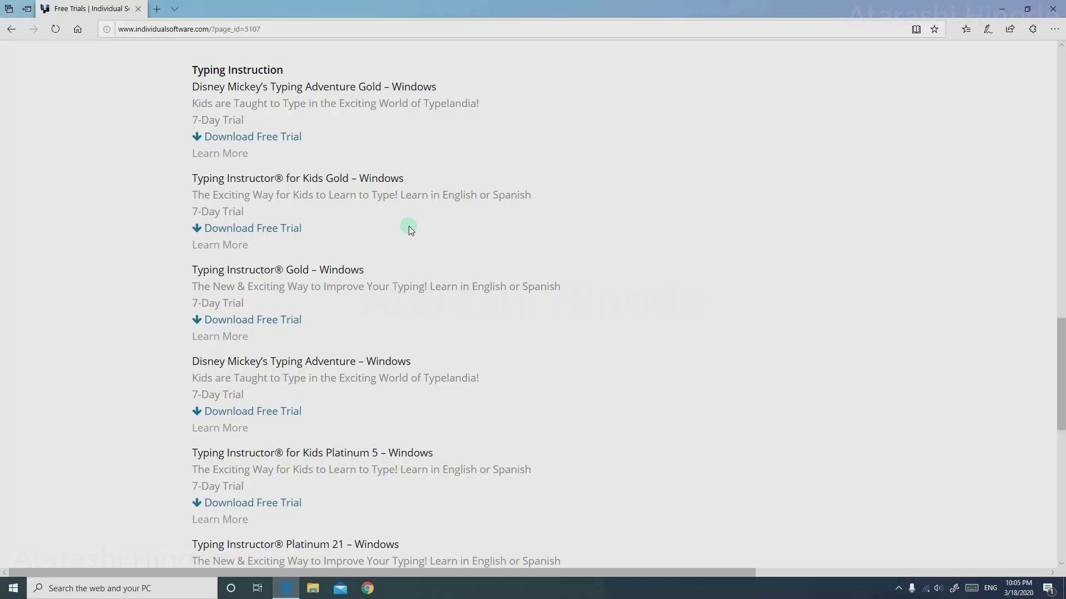
pyautogui.scroll(-3, 411, 230)
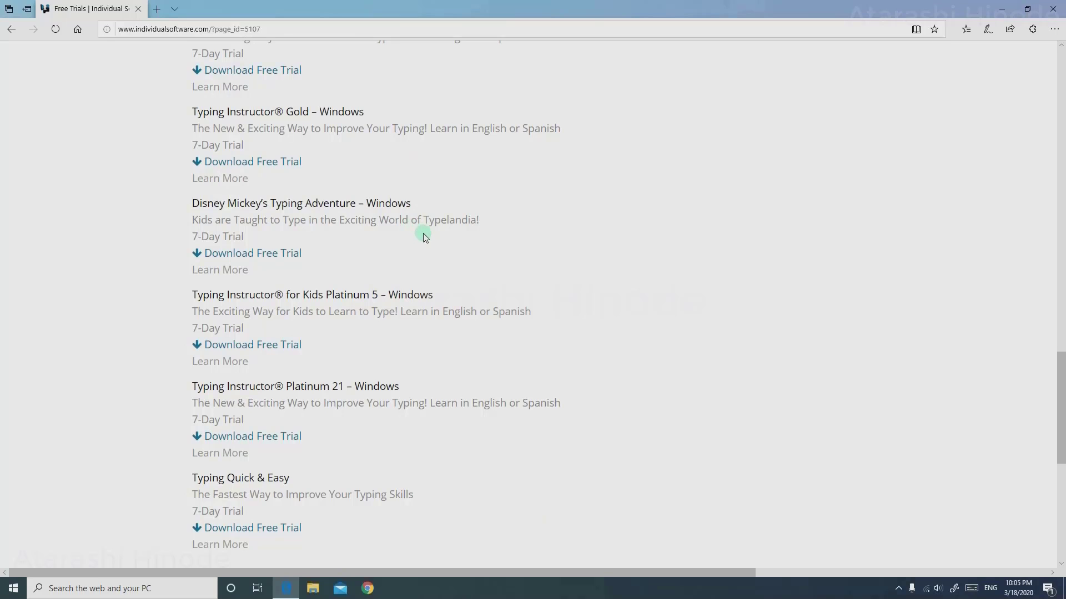
pyautogui.scroll(-2, 421, 230)
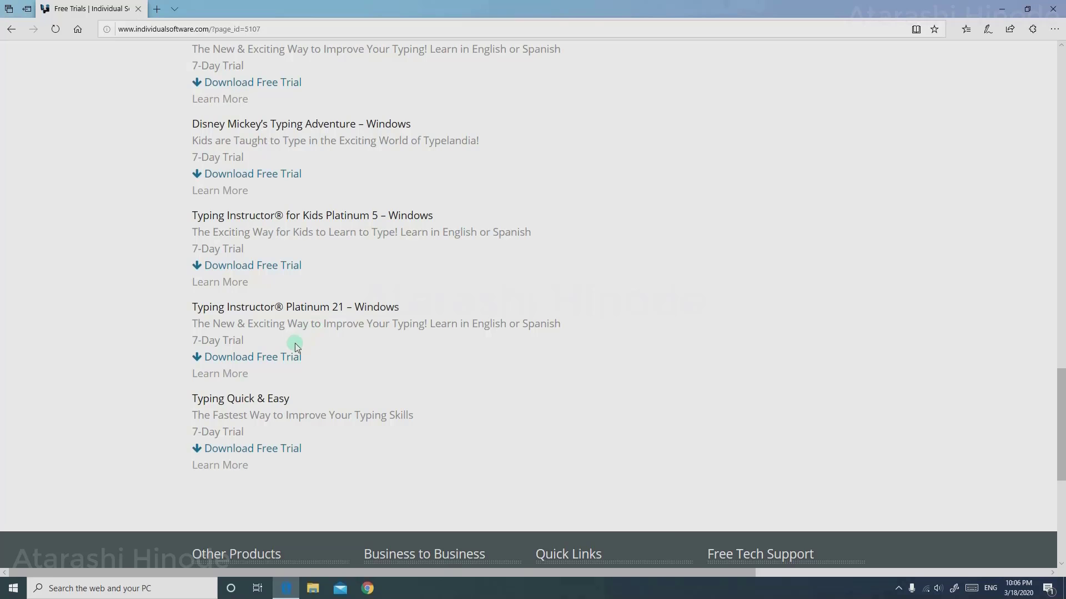
pyautogui.click(277, 358)
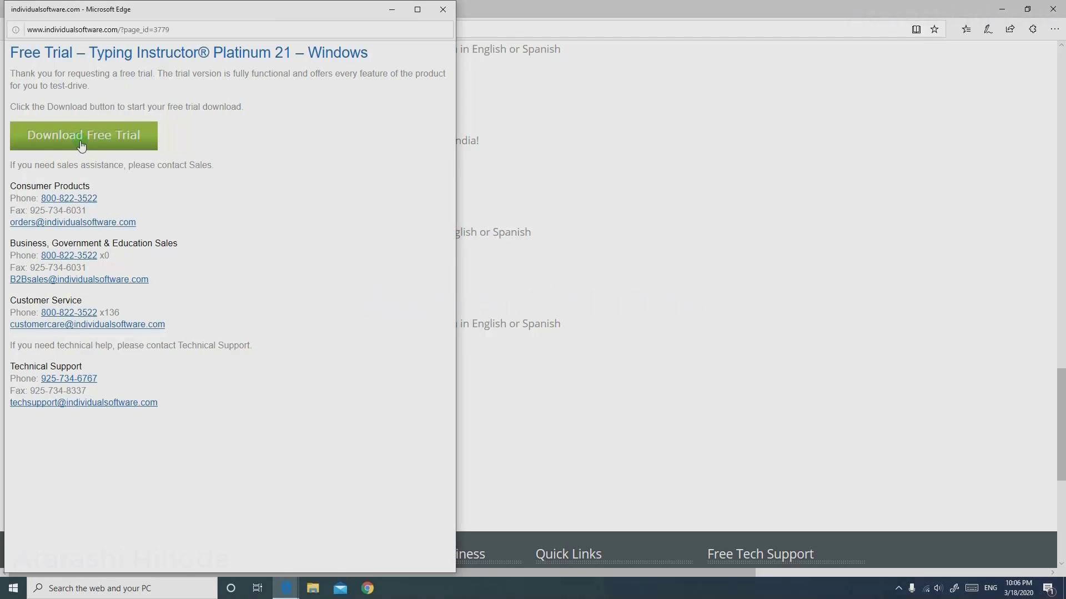
pyautogui.click(111, 143)
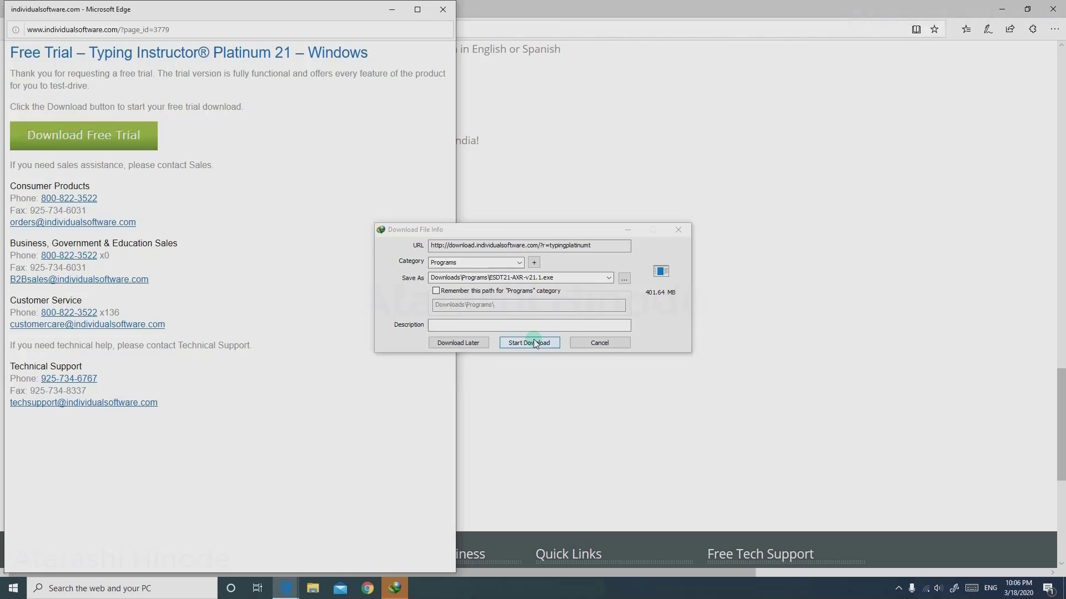
pyautogui.click(535, 343)
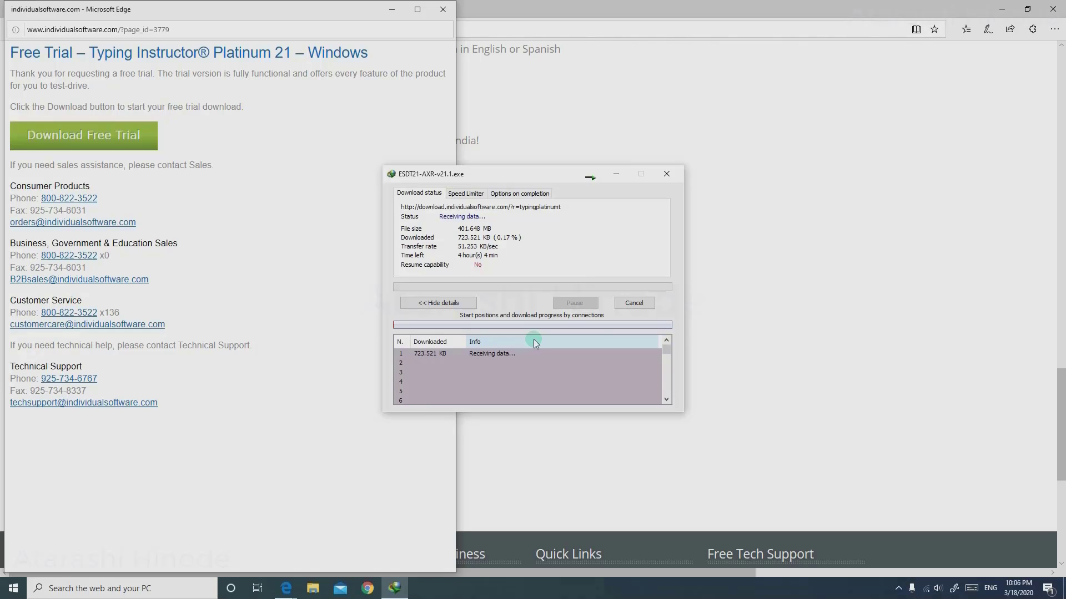
# Cancel the running download transfer and close the free trial pop-up and the browser window.
pyautogui.click(620, 302)
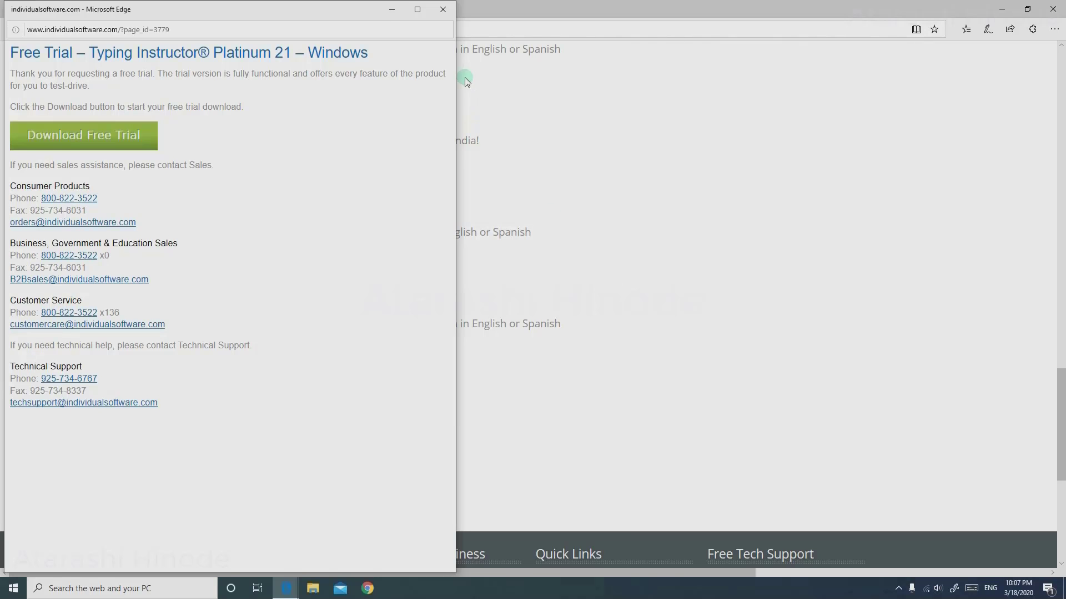
pyautogui.click(443, 10)
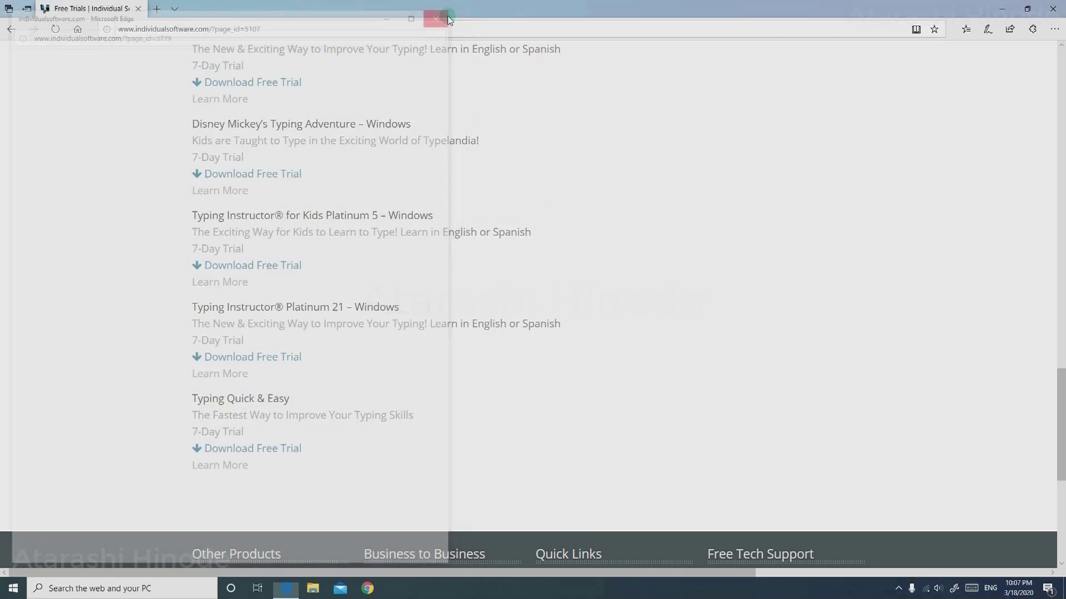
pyautogui.click(1053, 10)
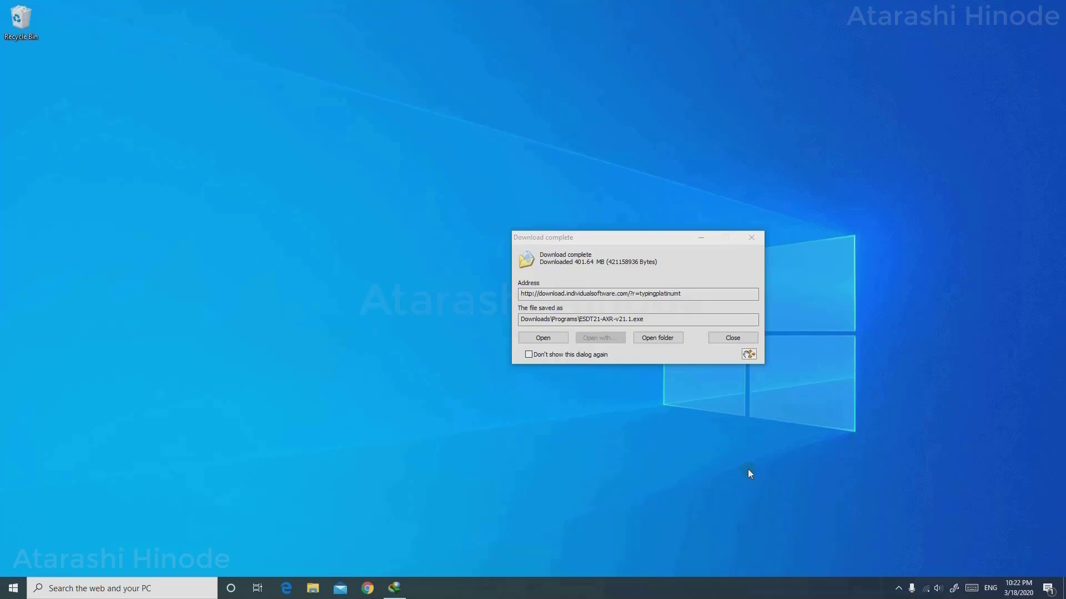
# Run the ESDT21-AXR-v21.1.exe installer from its download folder and accept the license agreement.
pyautogui.click(651, 339)
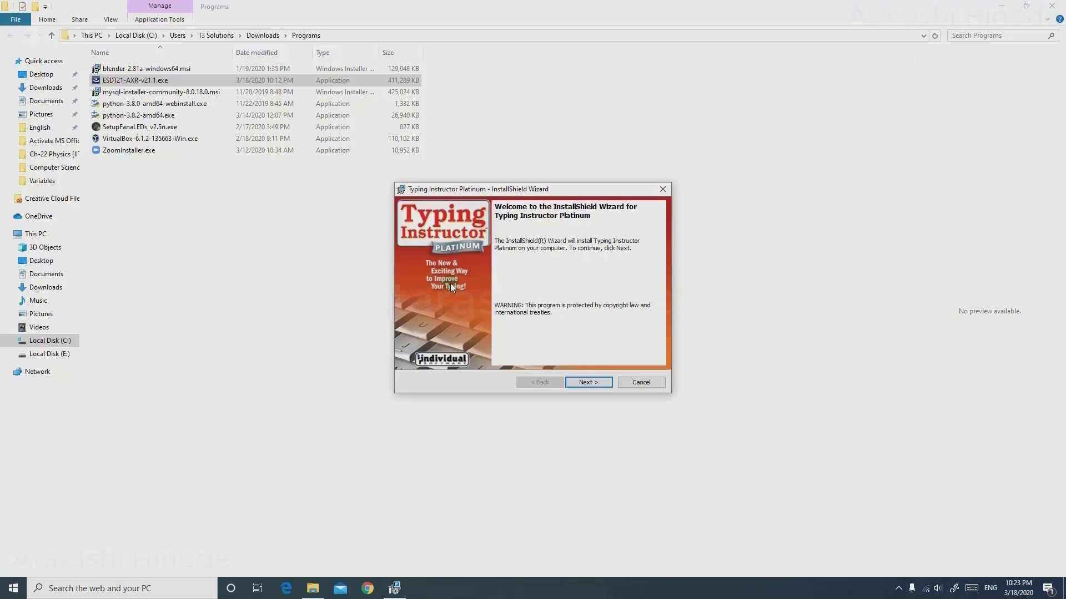
pyautogui.click(597, 381)
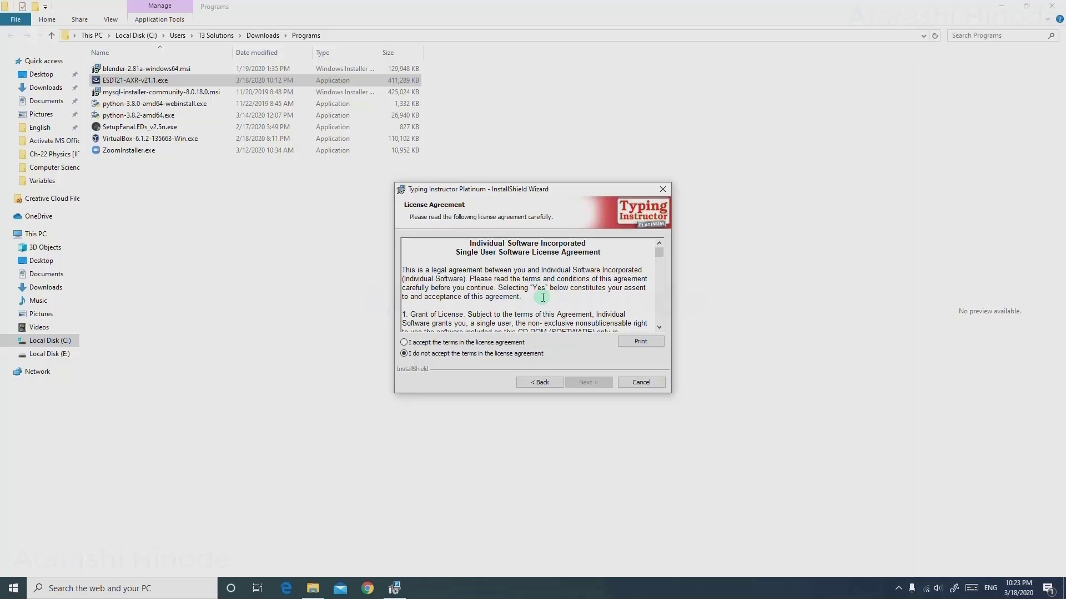
pyautogui.click(421, 346)
pyautogui.moveTo(659, 255); pyautogui.dragTo(641, 364)
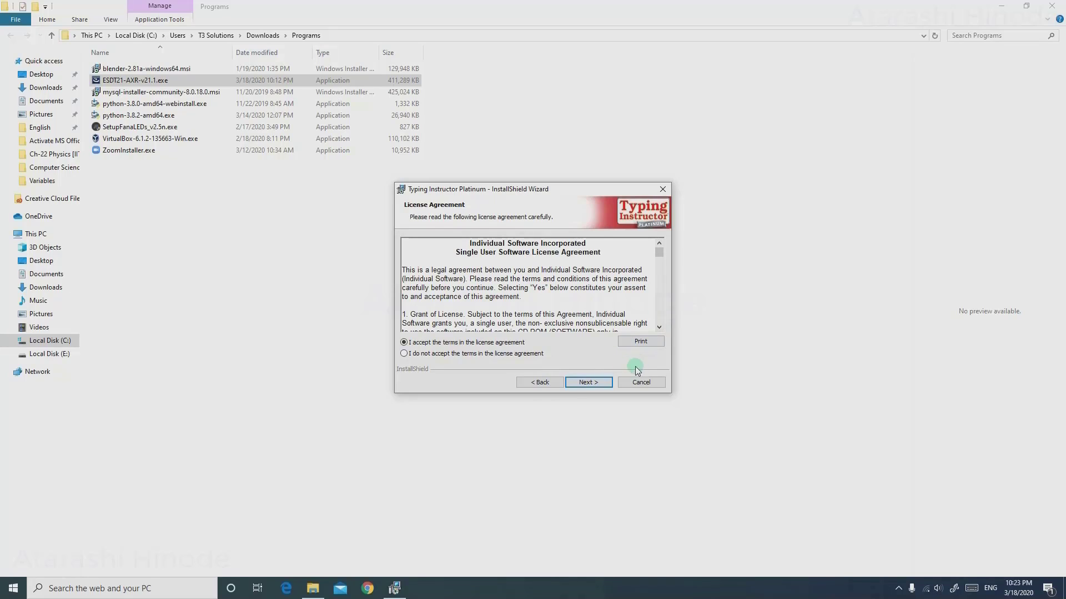
pyautogui.click(589, 384)
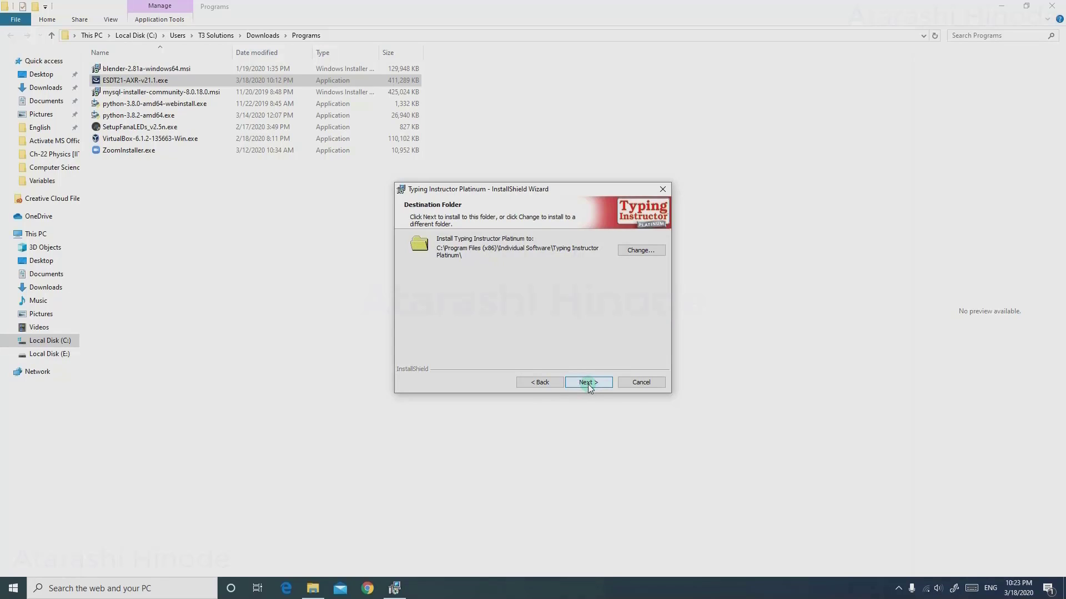
# Change the installation's destination folder to E:\Typing\ and proceed with that location.
pyautogui.click(641, 250)
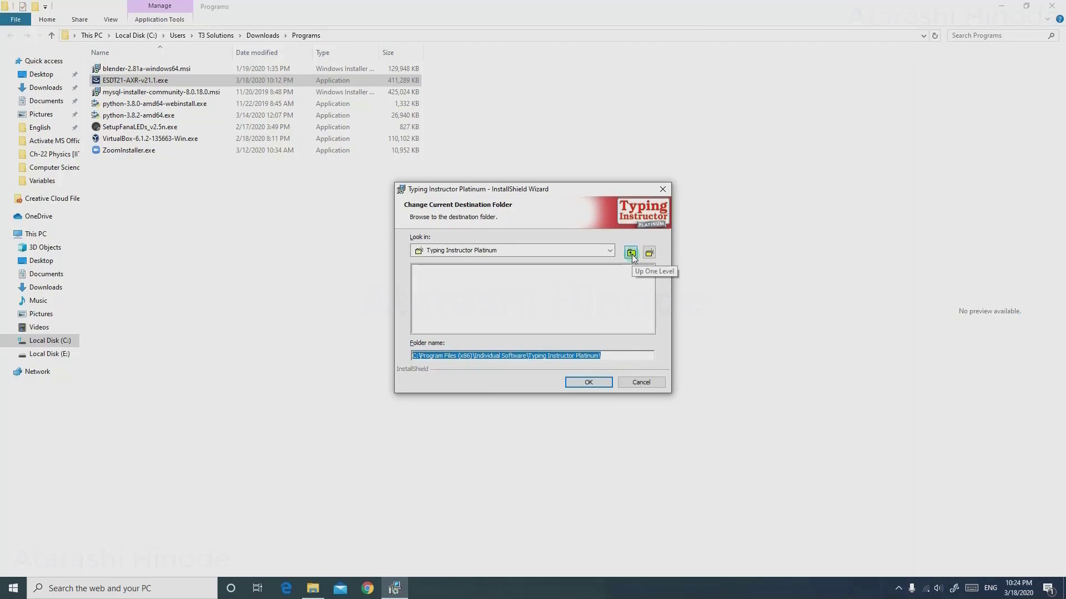
pyautogui.click(631, 253)
pyautogui.click(631, 253)
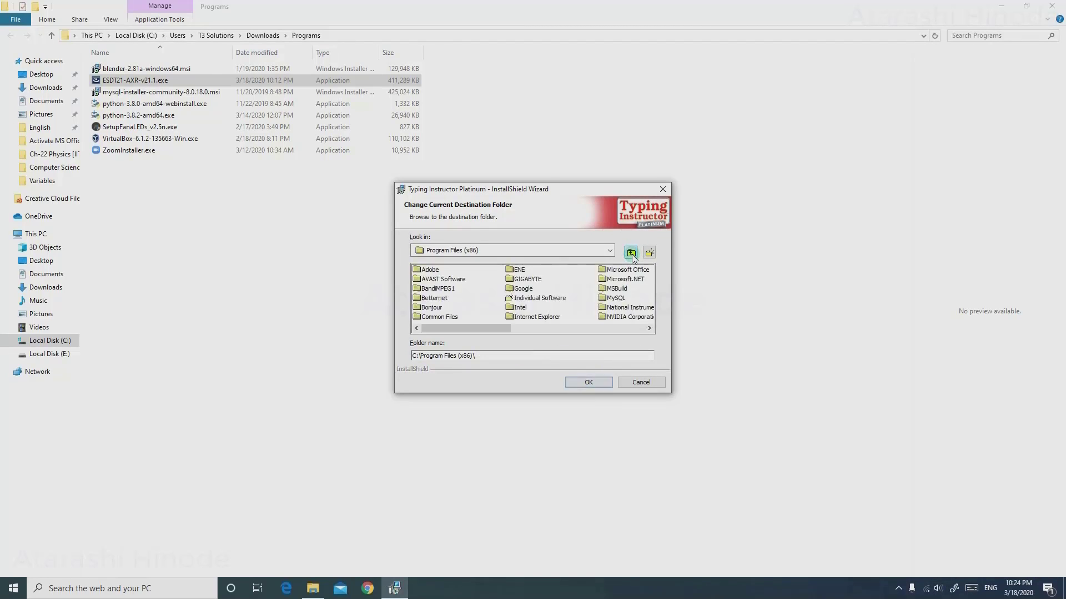
pyautogui.click(631, 253)
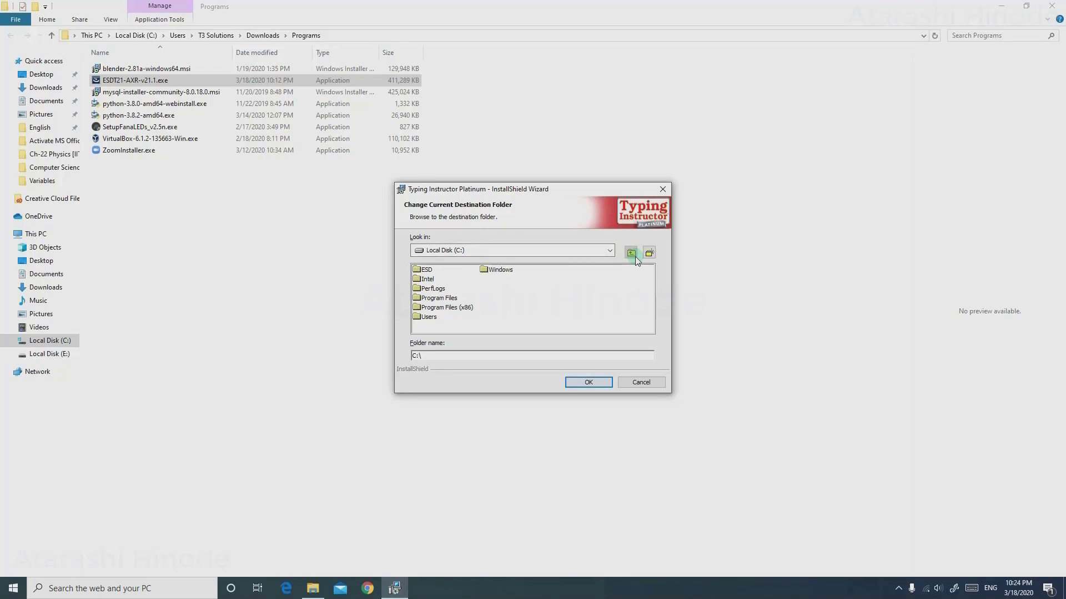
pyautogui.click(605, 250)
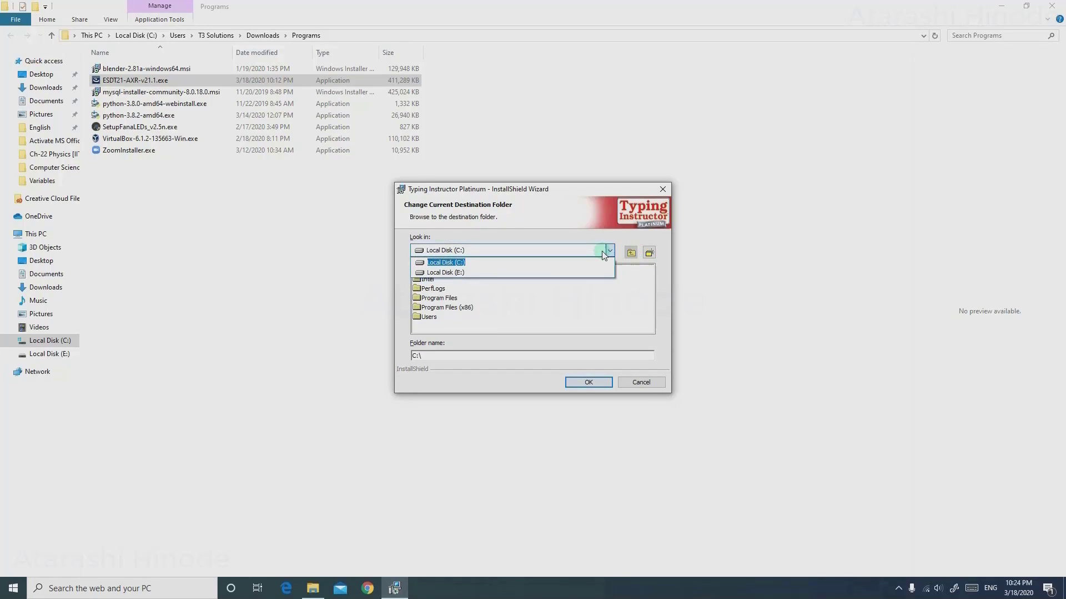
pyautogui.click(451, 273)
pyautogui.click(588, 382)
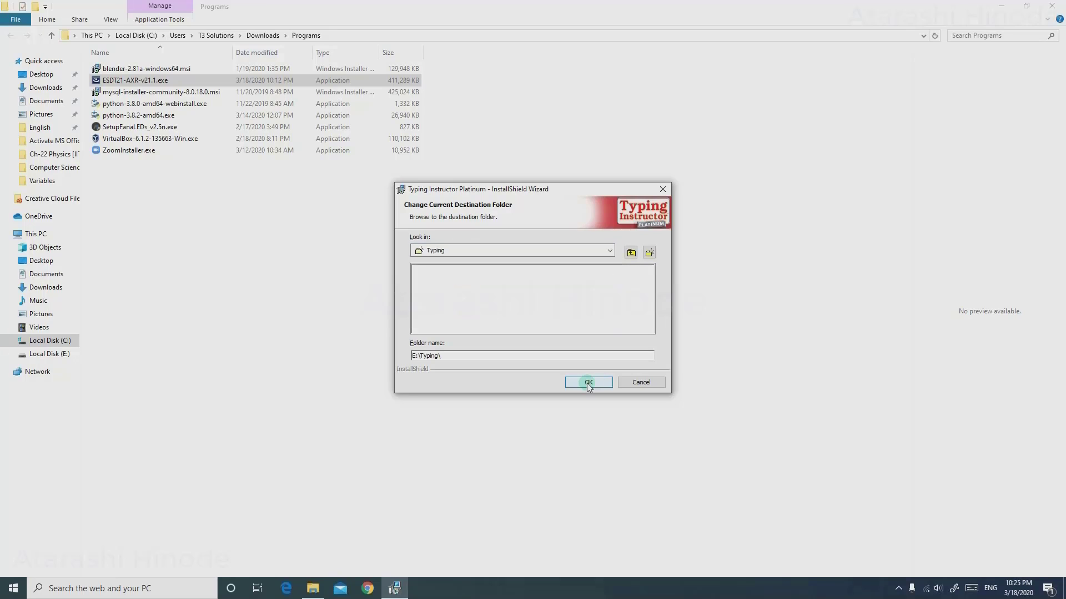
pyautogui.click(588, 383)
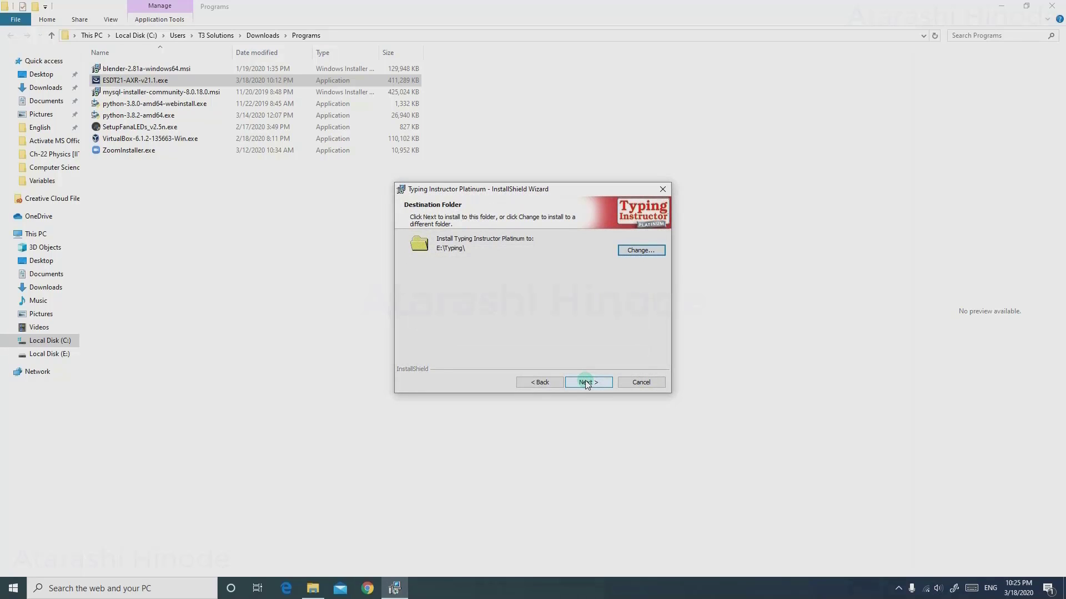
pyautogui.click(591, 383)
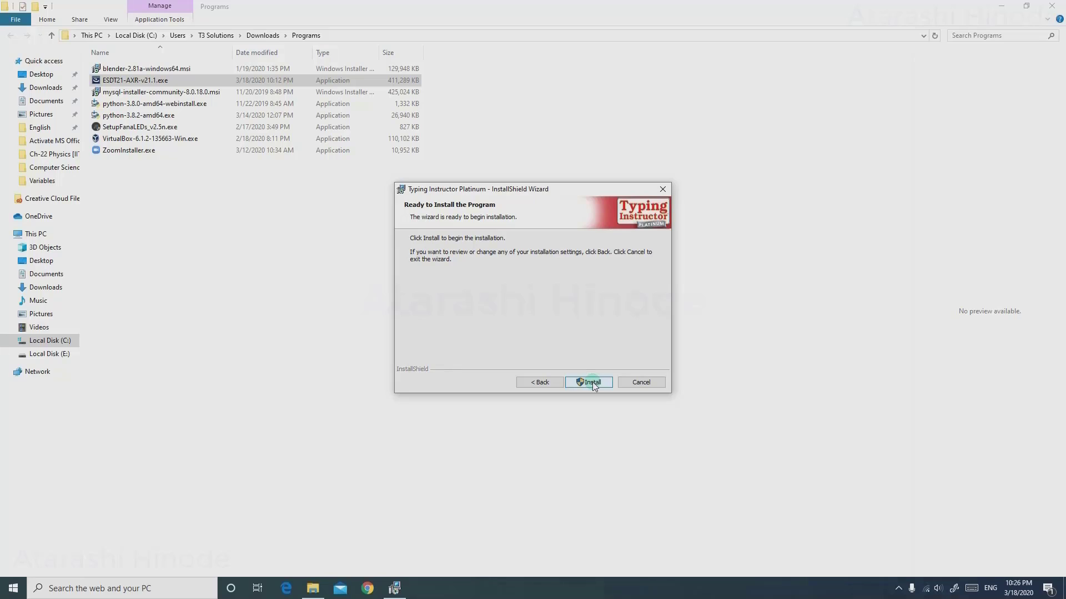
# Install Typing Instructor Platinum, finish the setup wizard and close the Programs folder window.
pyautogui.click(591, 383)
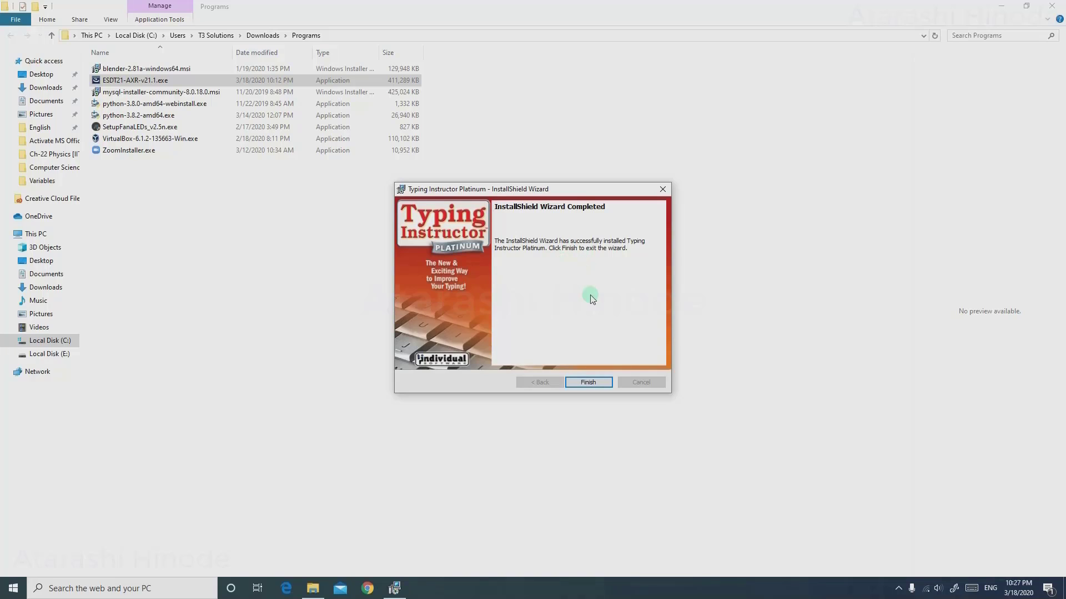
pyautogui.click(587, 382)
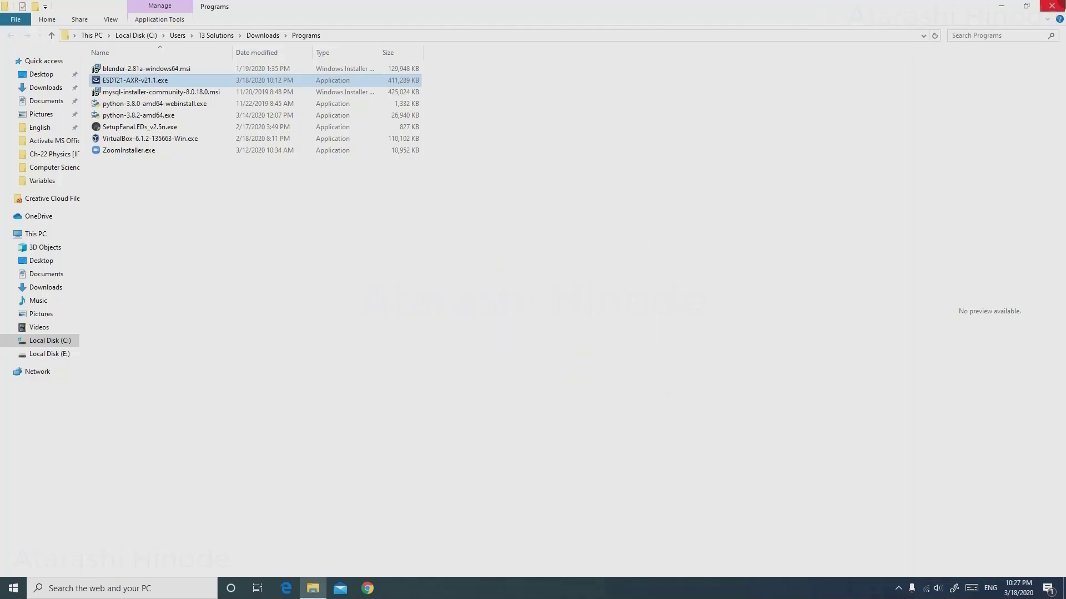
pyautogui.click(1051, 5)
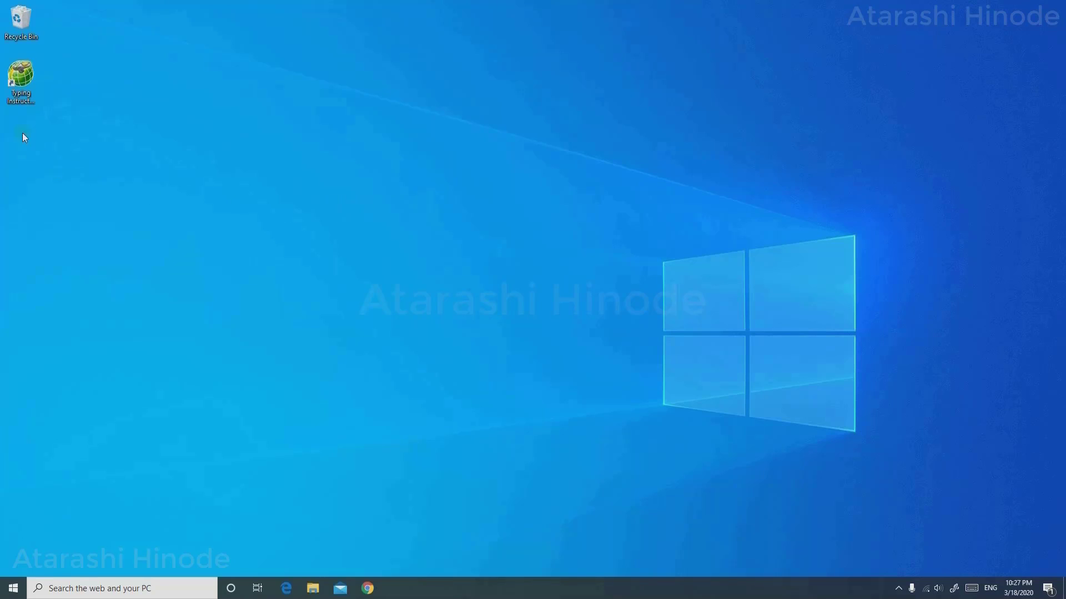
# Launch Typing Instructor Platinum from the desktop and start it in trial mode without an activation key.
pyautogui.click(27, 78)
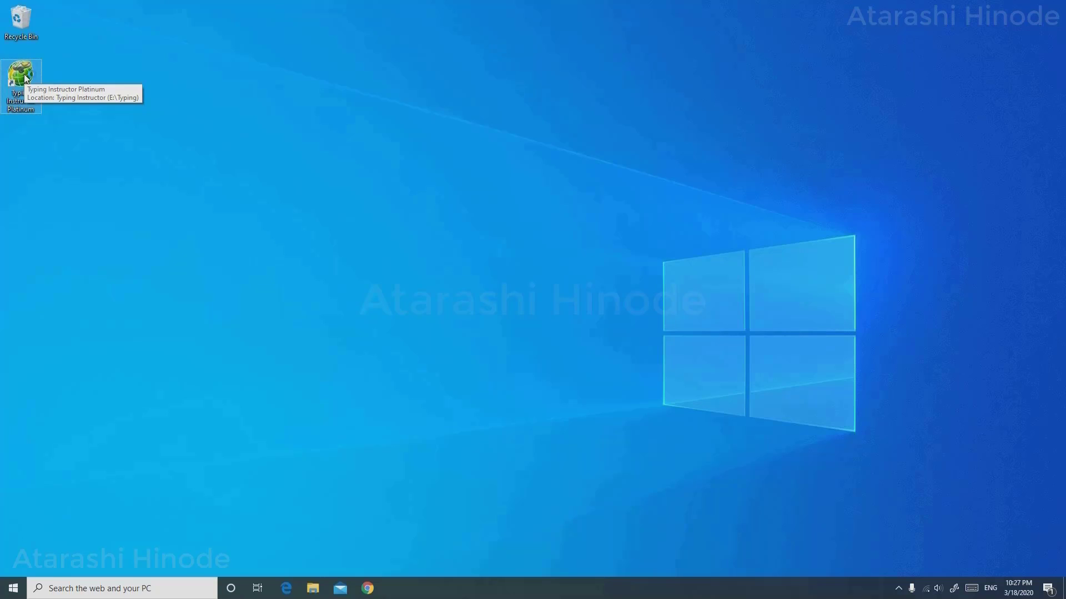
pyautogui.doubleClick(26, 79)
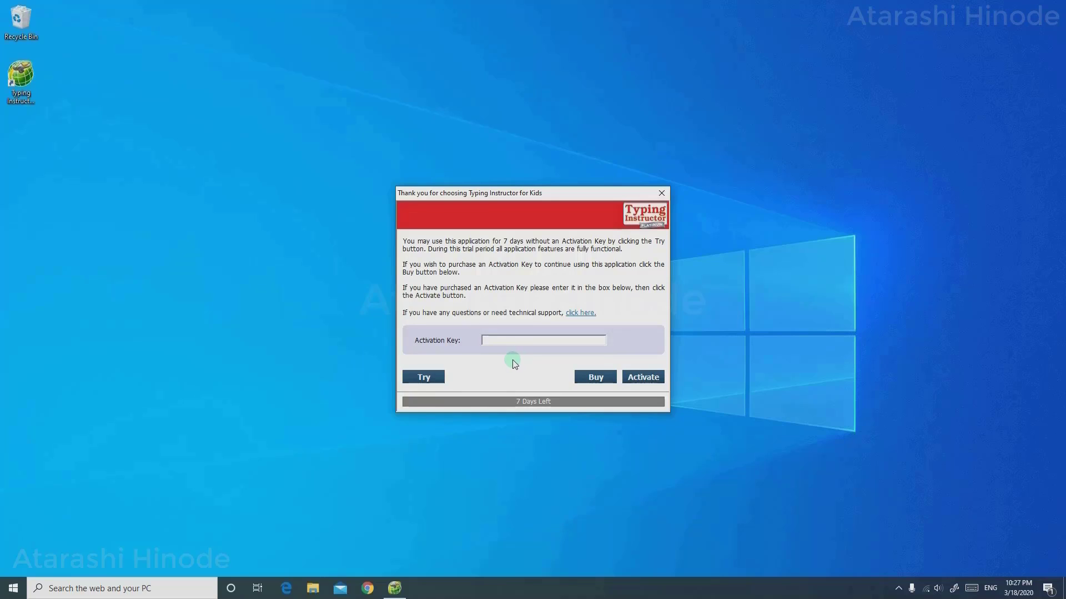
pyautogui.click(436, 380)
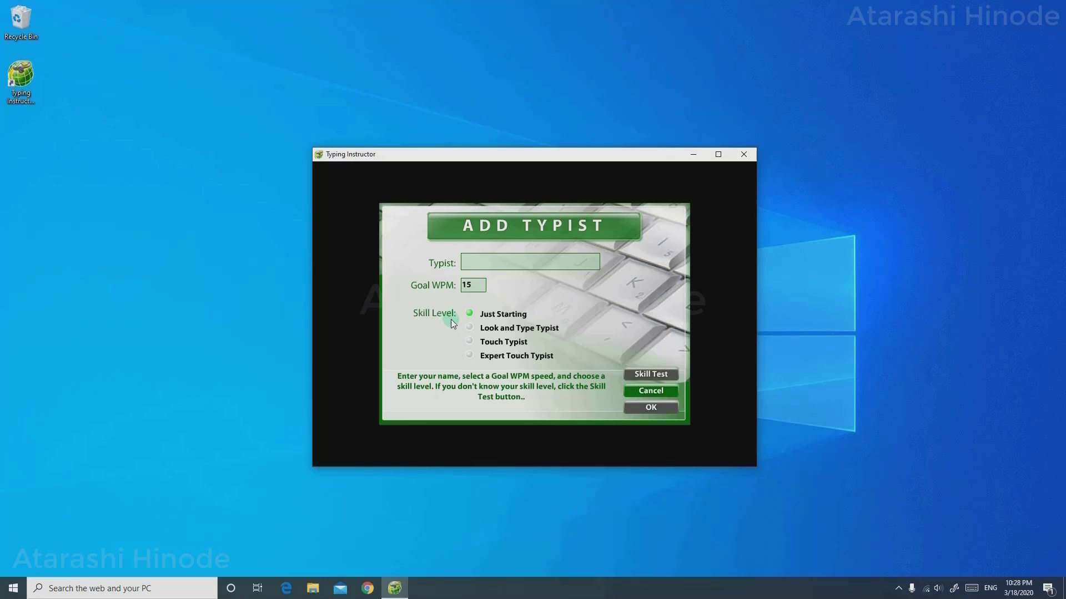
# Enter the new typist's name and set the goal speed to 40 WPM.
pyautogui.click(545, 270)
pyautogui.write('Maximus')
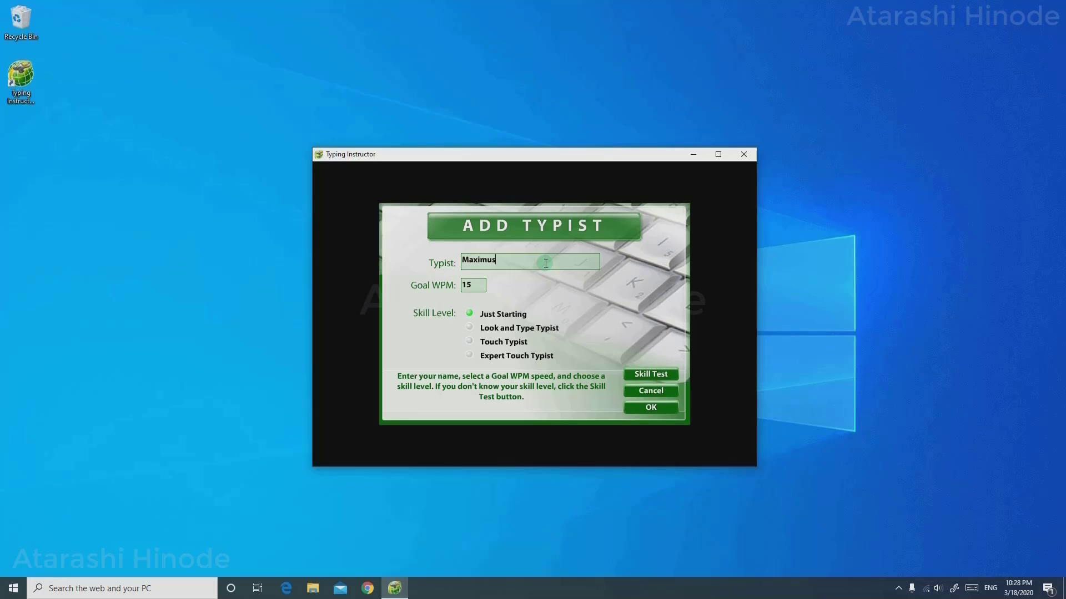
pyautogui.click(475, 285)
pyautogui.click(529, 324)
pyautogui.click(479, 288)
pyautogui.press('BackSpace')
pyautogui.press('BackSpace')
pyautogui.write('40')
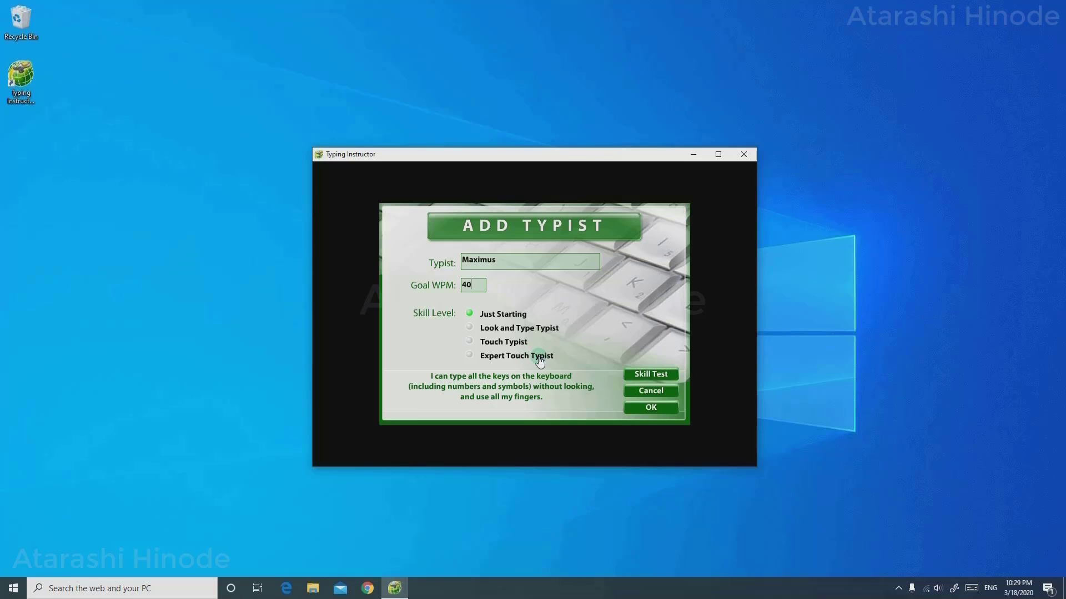
# Take the skill test by typing its whole passage, from "When you begin to organize the office" to "Pop jogs quite slowly.".
pyautogui.click(667, 382)
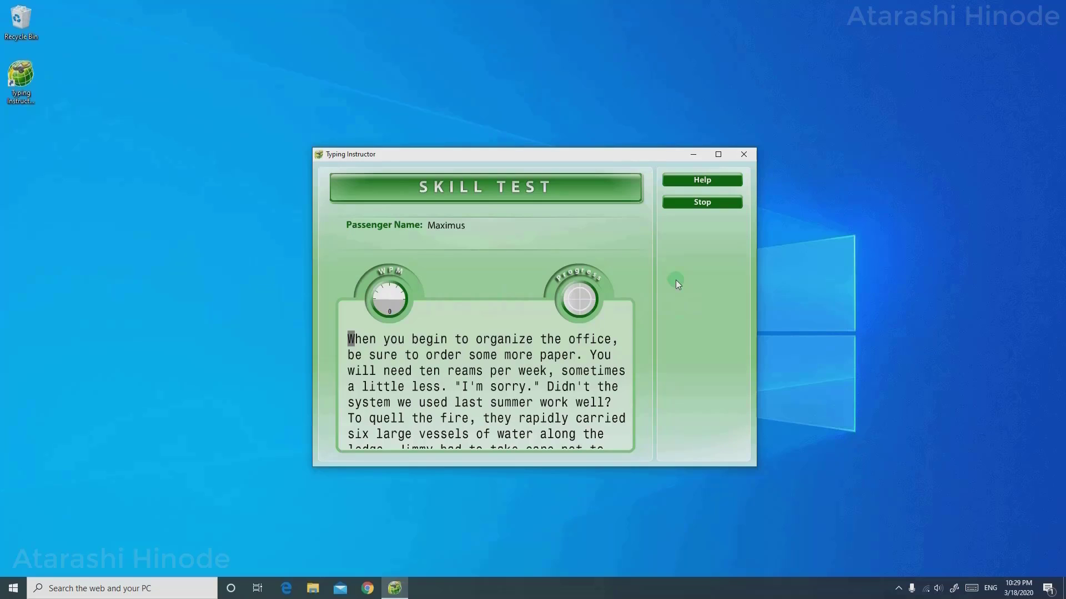
pyautogui.write('When y')
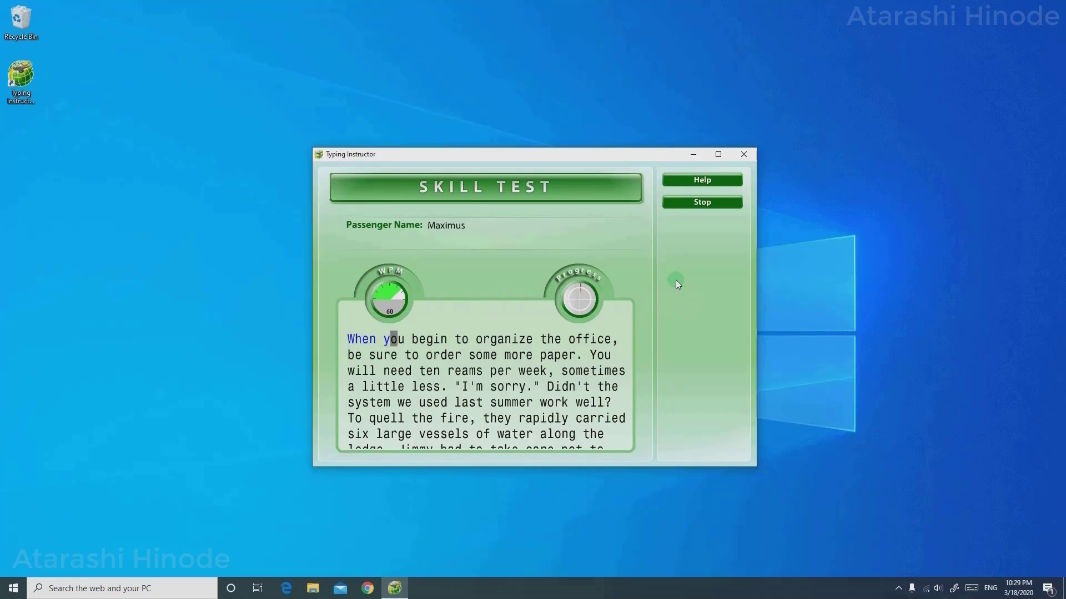
pyautogui.write('ou begin to organize the officem be sure to order some more paper. You will need ten reams per week, some')
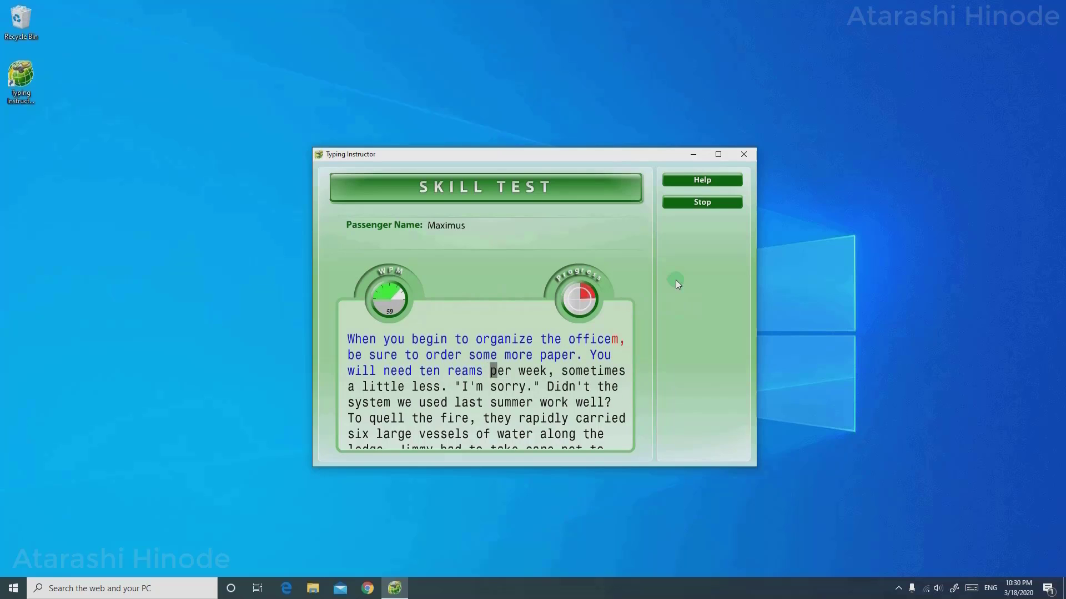
pyautogui.write('times a little less. "i\'m sorry." Didntt the sustem we used')
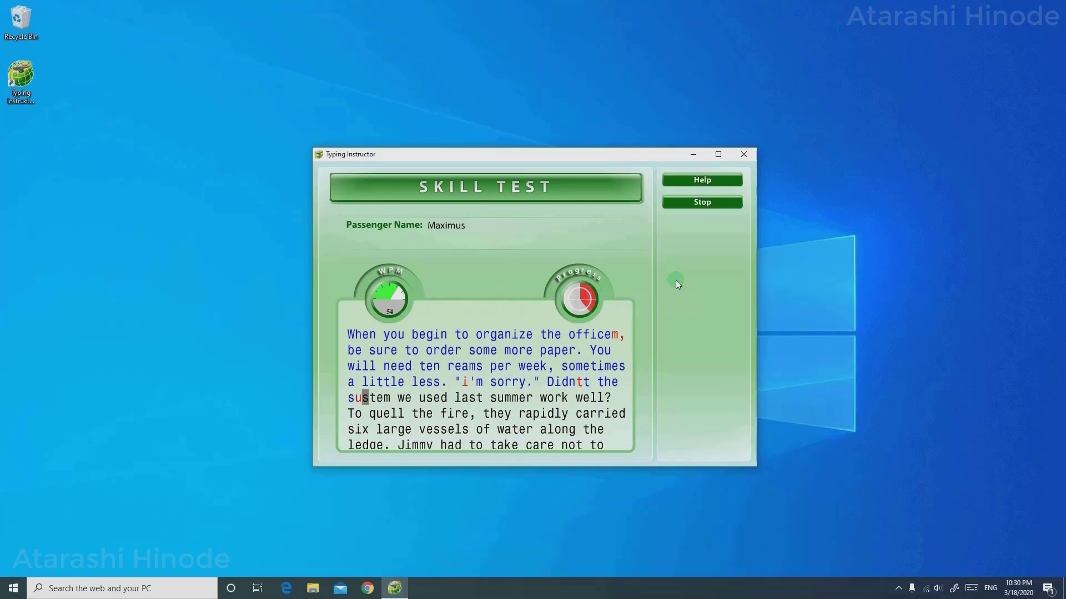
pyautogui.write(' last summmerwork well/')
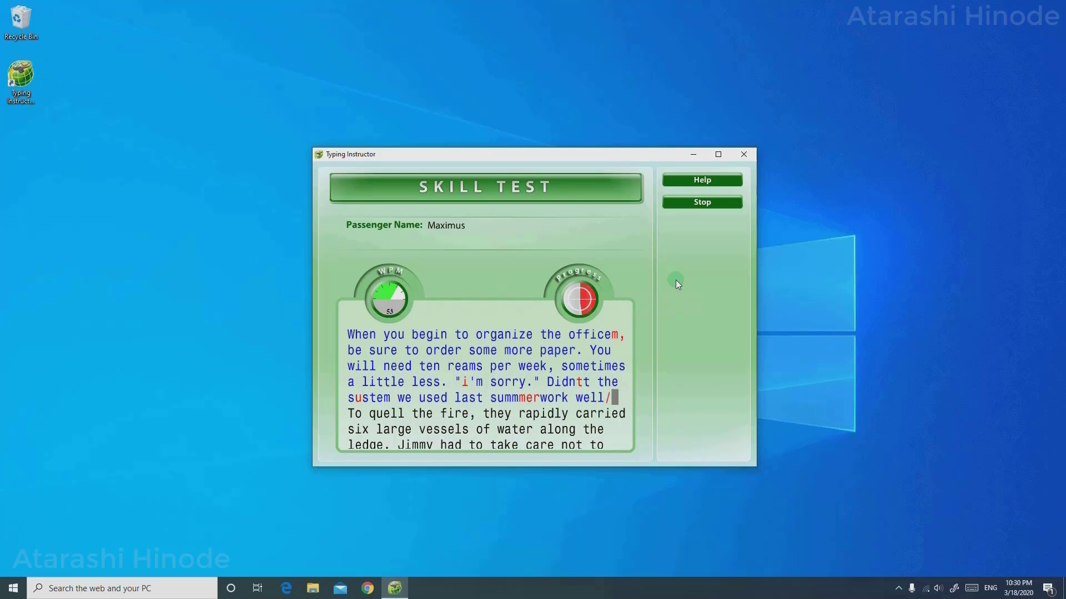
pyautogui.write(' To quell the fire, ther rapidly carrie')
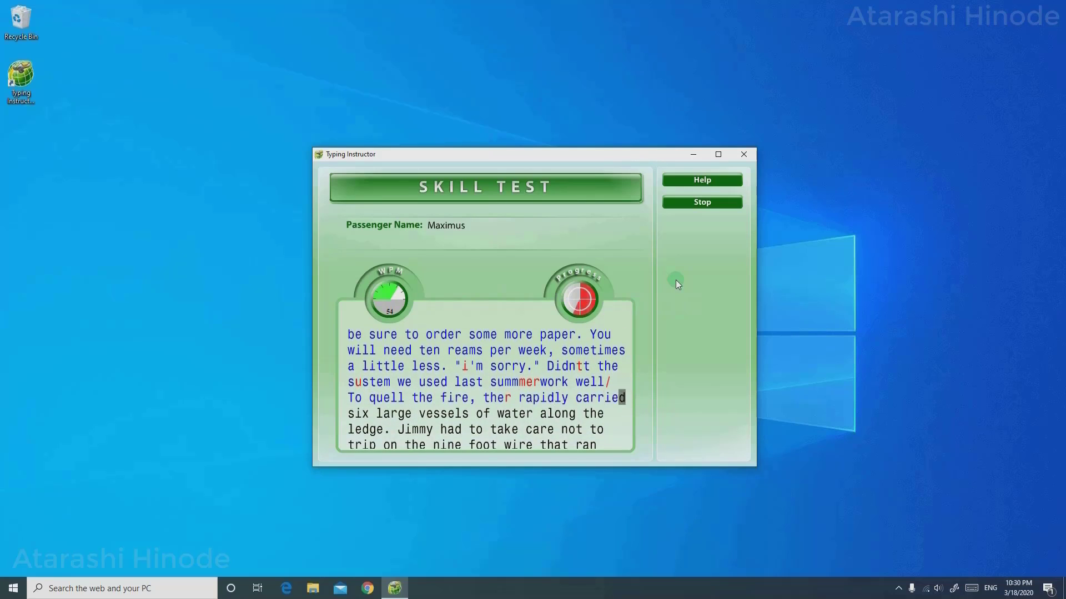
pyautogui.write('d siz large vessels of water along the ledfe. ')
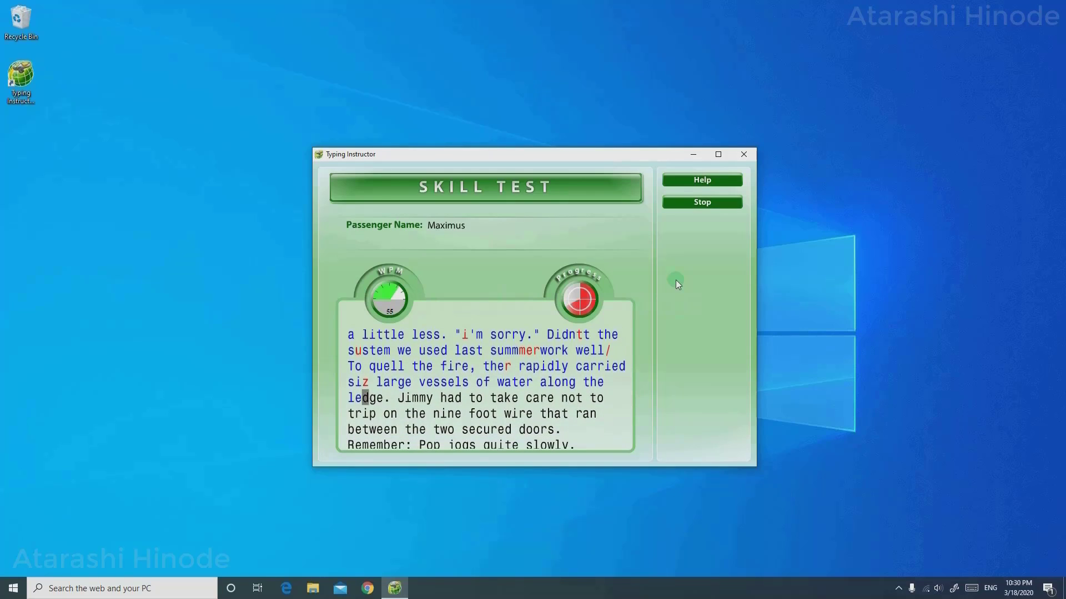
pyautogui.write('Himmy had to take care not to trip on t')
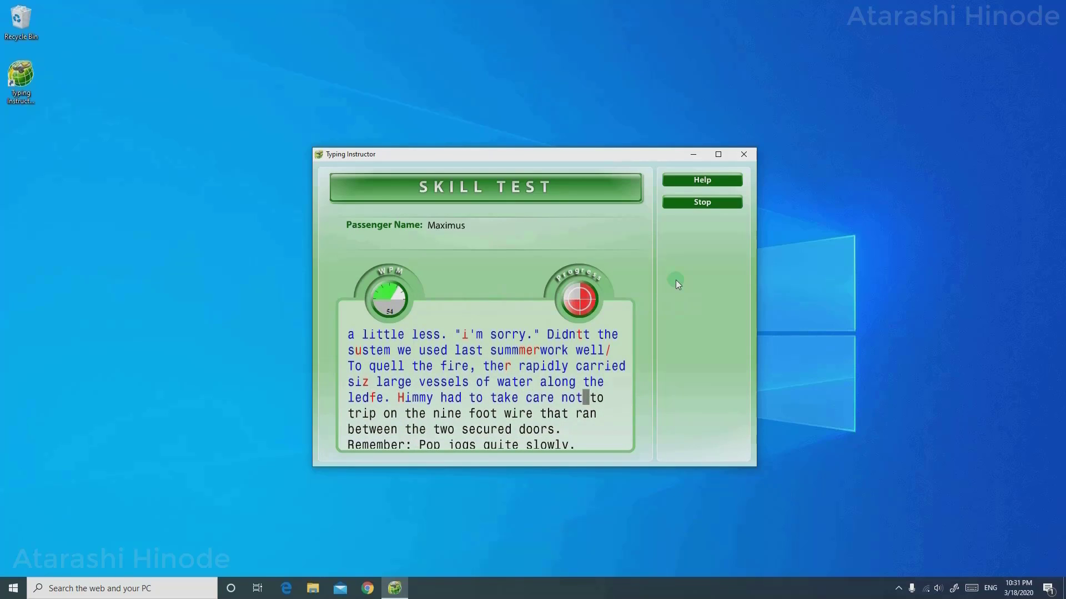
pyautogui.write('he nine foot wire that ran berween the t')
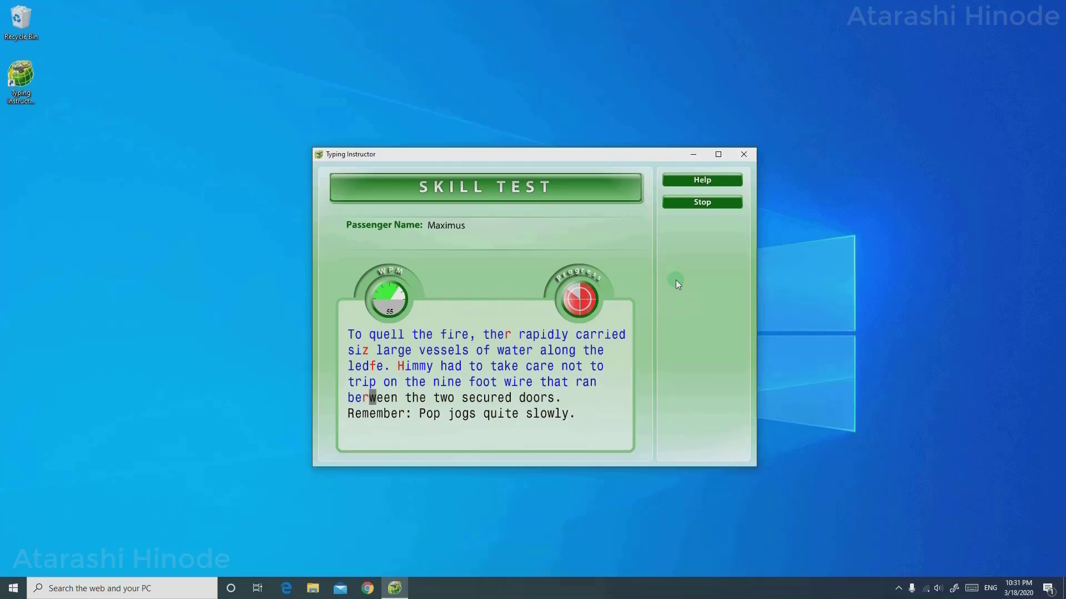
pyautogui.write('wo secured doors.')
pyautogui.press('Return')
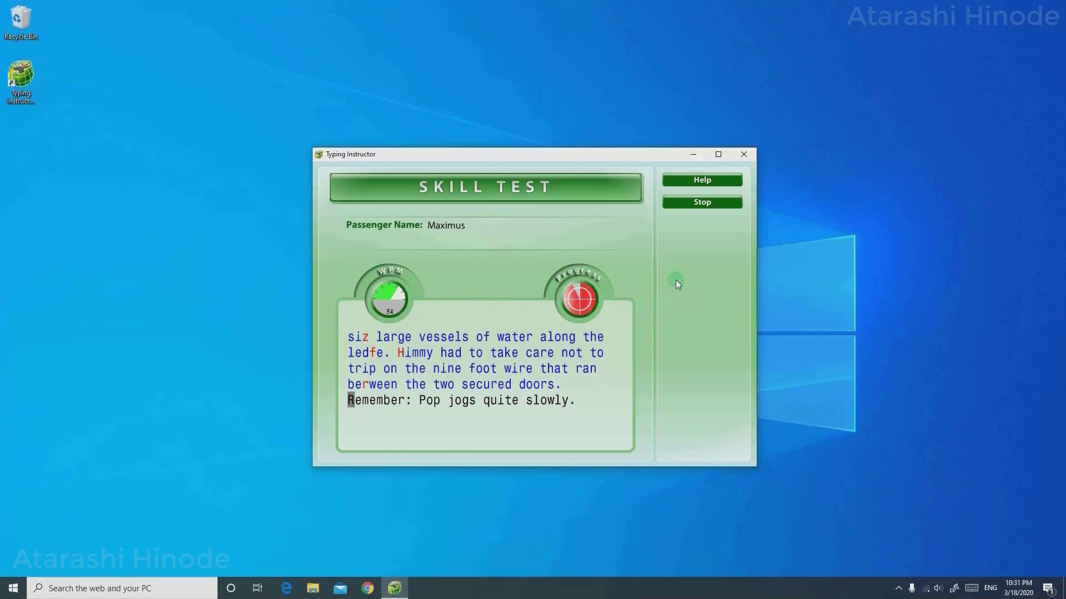
pyautogui.write('temenbre: Pop jog')
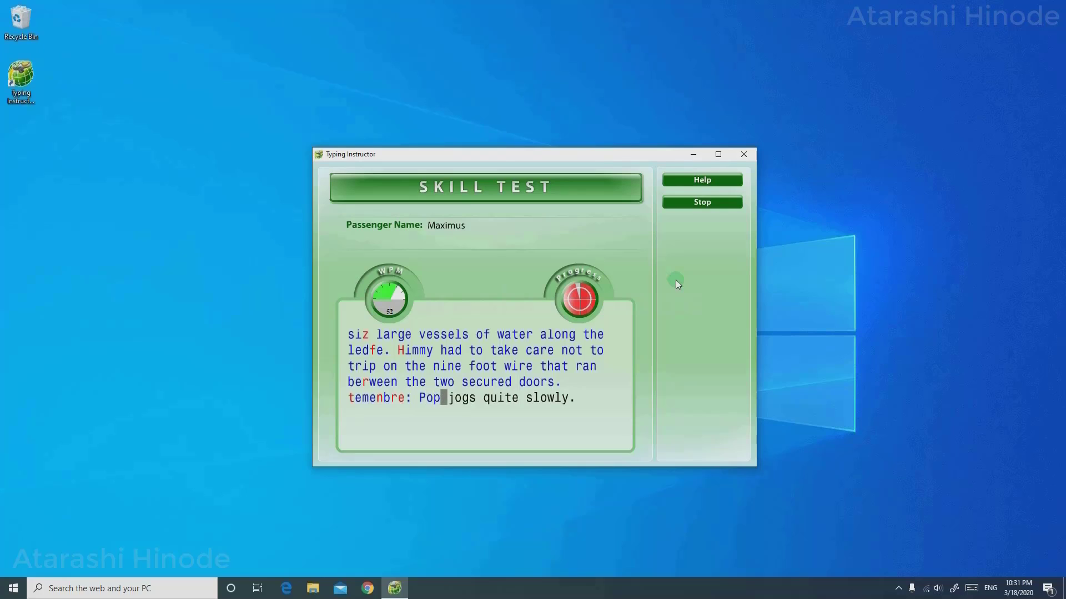
pyautogui.write('s quite slowly.')
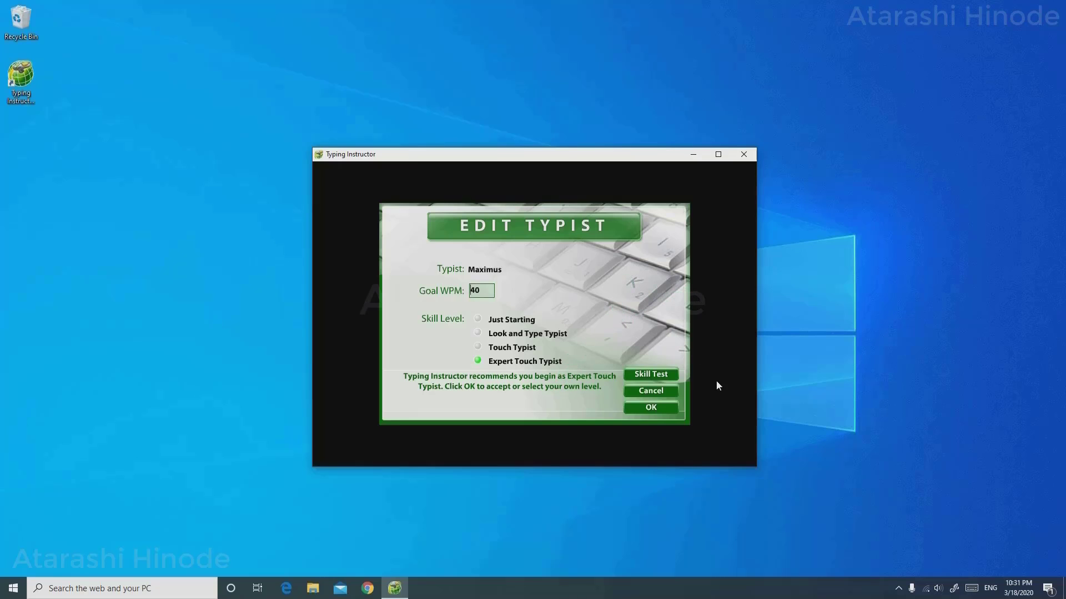
# Accept the Expert Touch Typist skill level for the typist and log in with that profile.
pyautogui.click(666, 408)
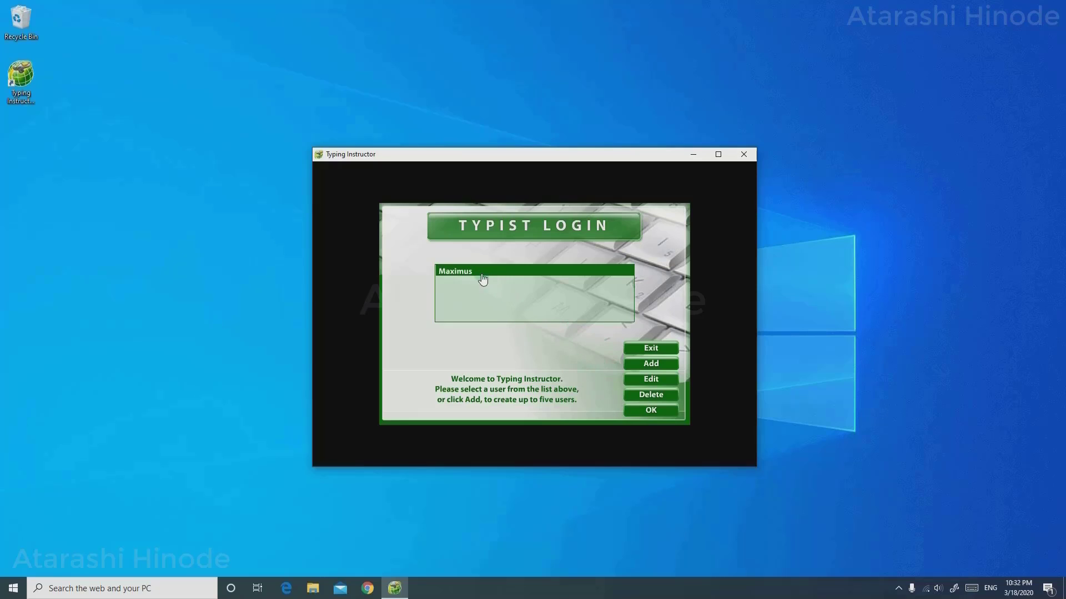
pyautogui.click(647, 412)
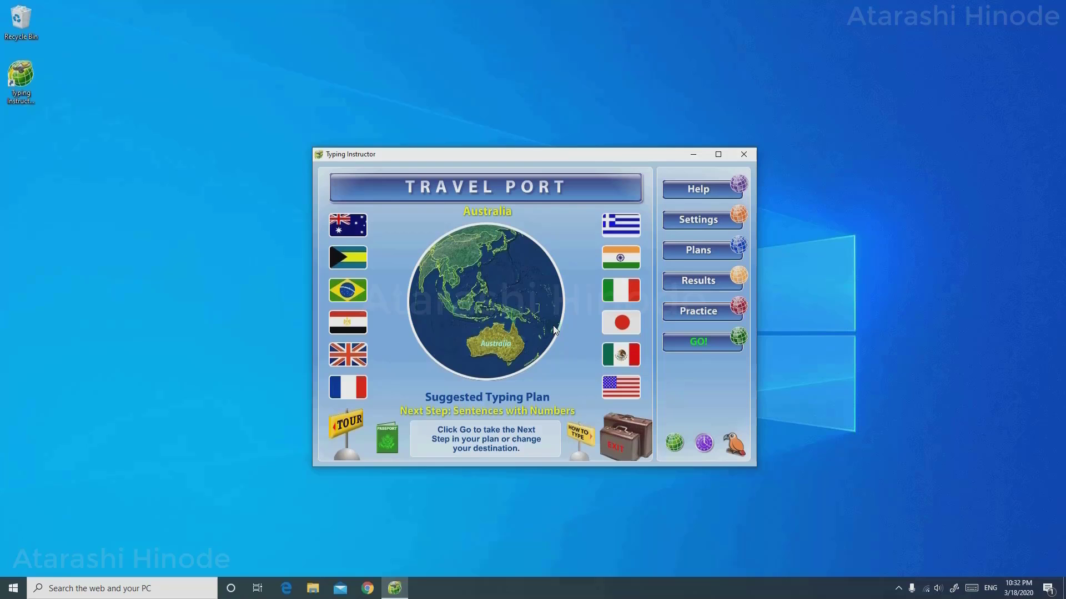
# Open the suggested plan's Sentences with Numbers lesson for Australia, stop it without typing and return to the Travel Port.
pyautogui.click(678, 358)
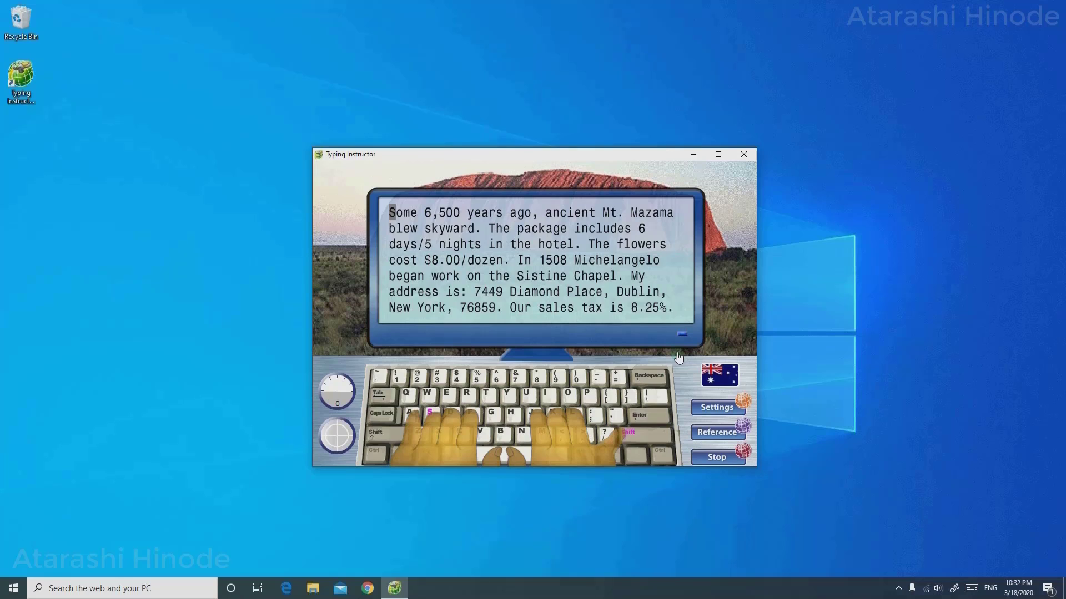
pyautogui.click(713, 458)
pyautogui.click(439, 333)
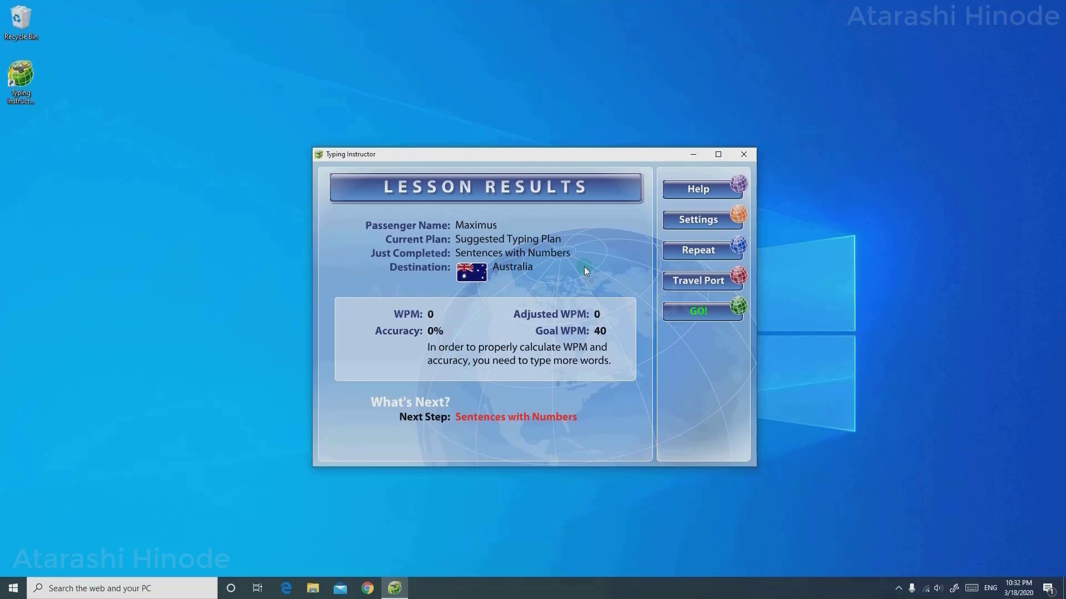
pyautogui.click(690, 281)
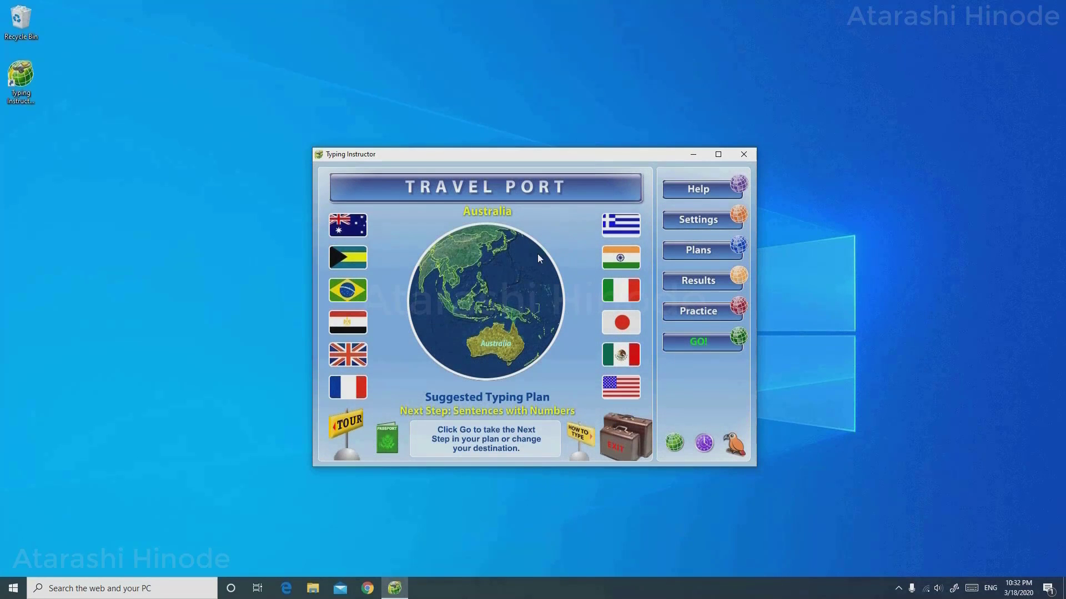
# Change the destination to Italy and open the lesson selection in the Practice Terminal.
pyautogui.click(624, 235)
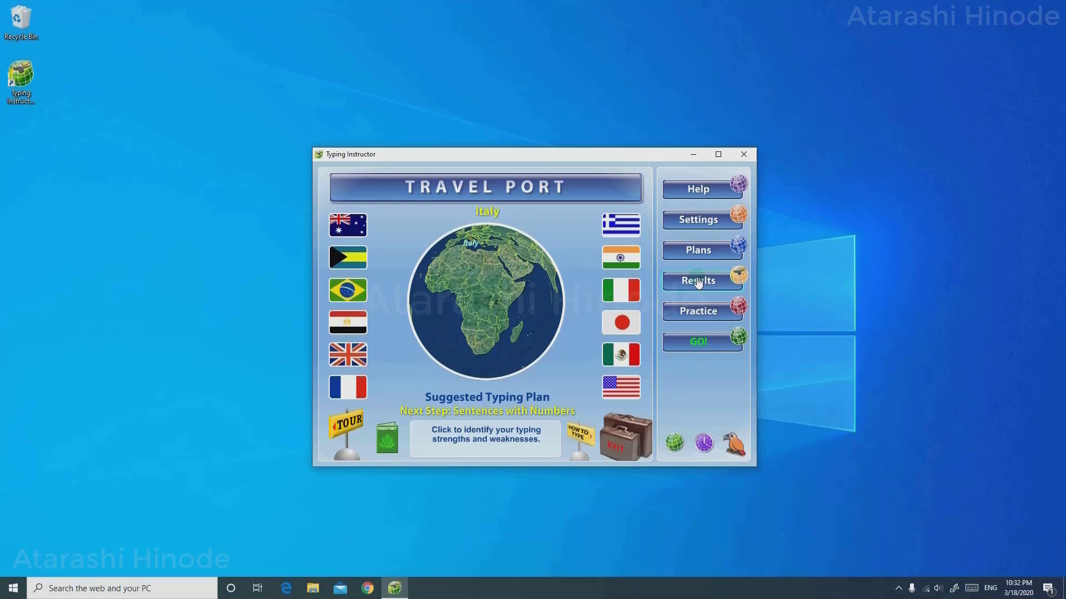
pyautogui.click(718, 320)
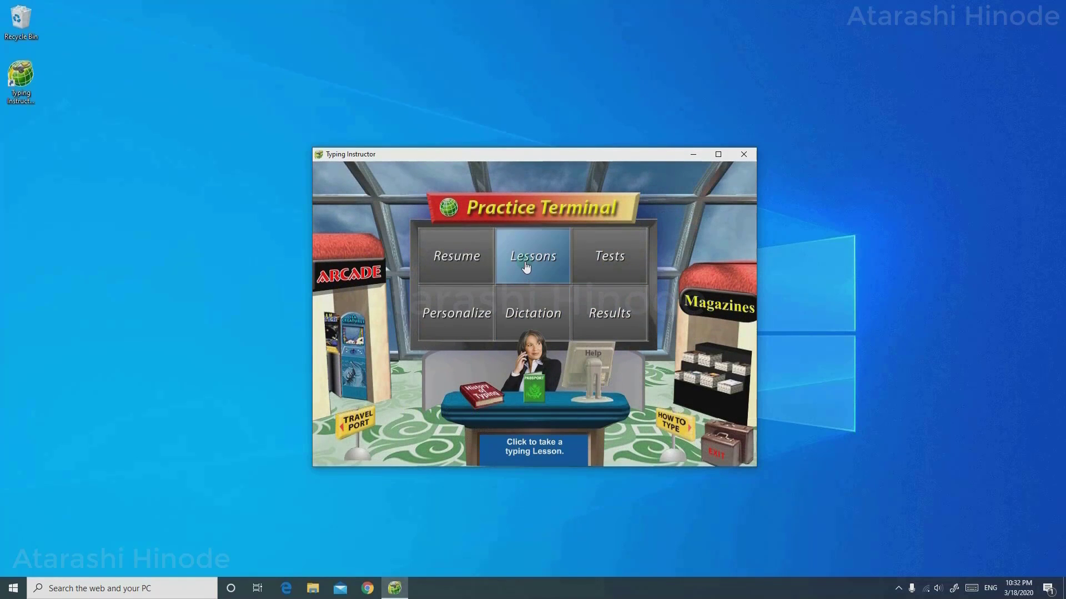
pyautogui.click(526, 267)
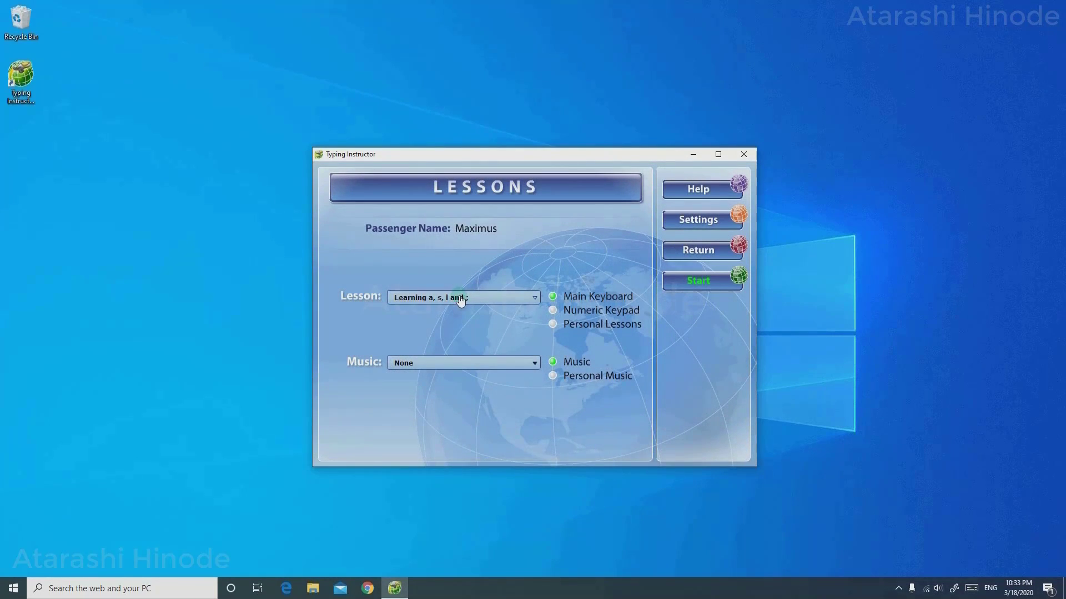
# Browse the Main Keyboard lessons and choose "Learning a, s, l and ;".
pyautogui.click(460, 300)
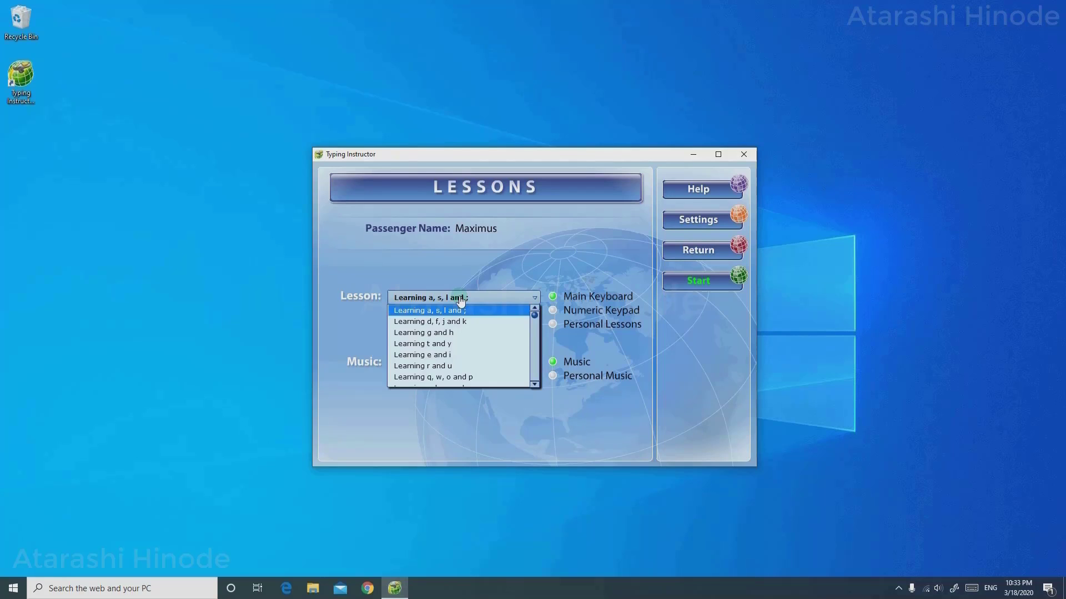
pyautogui.scroll(-3, 476, 333)
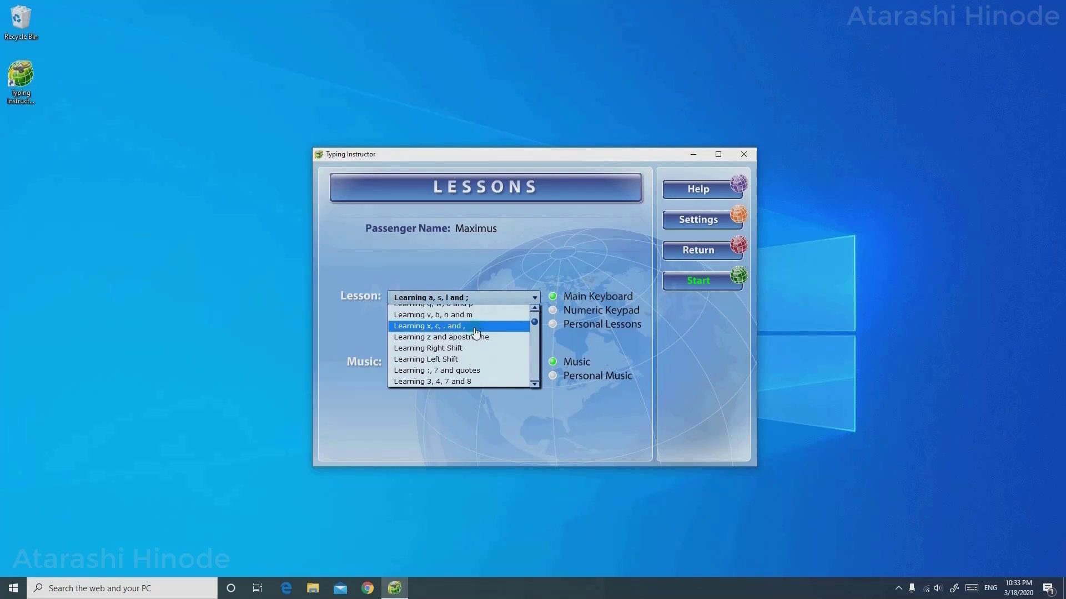
pyautogui.scroll(3, 433, 334)
pyautogui.click(442, 310)
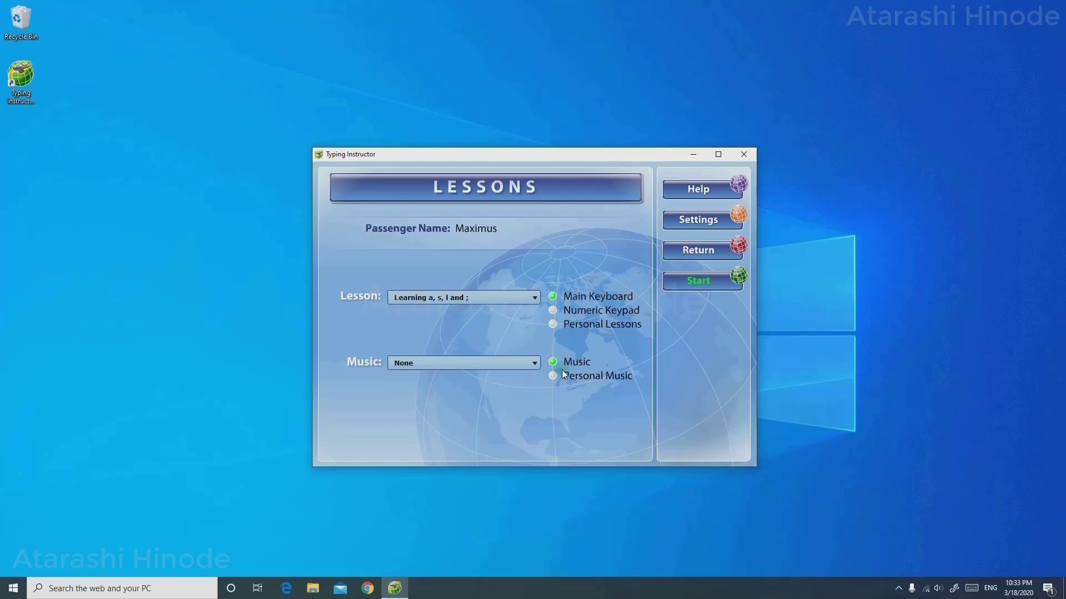
# Browse the available lesson music, switch the source to Personal Music and start the lesson.
pyautogui.click(499, 365)
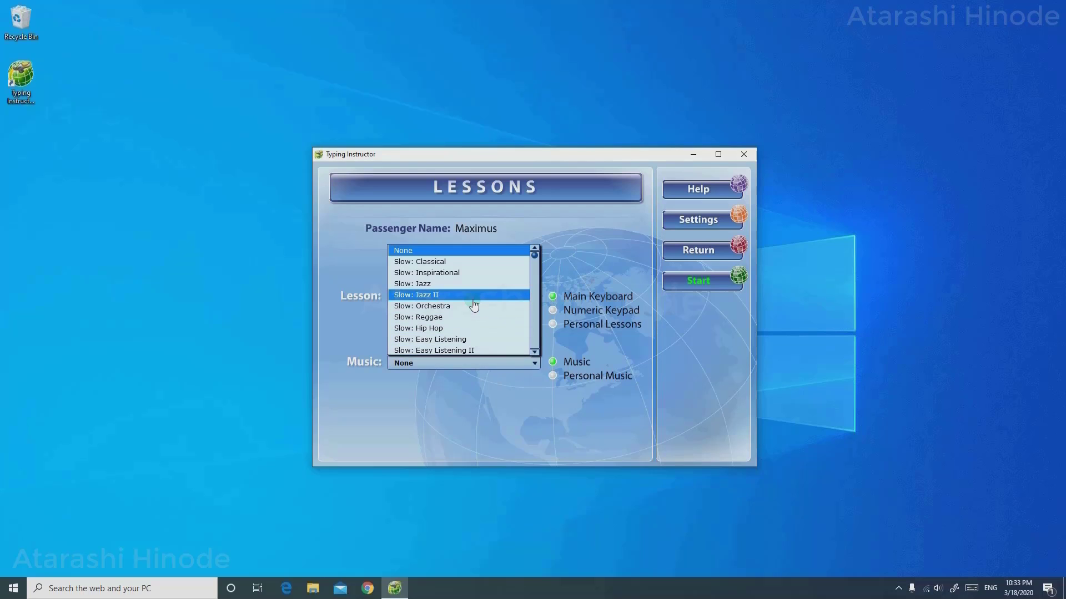
pyautogui.scroll(-7, 474, 305)
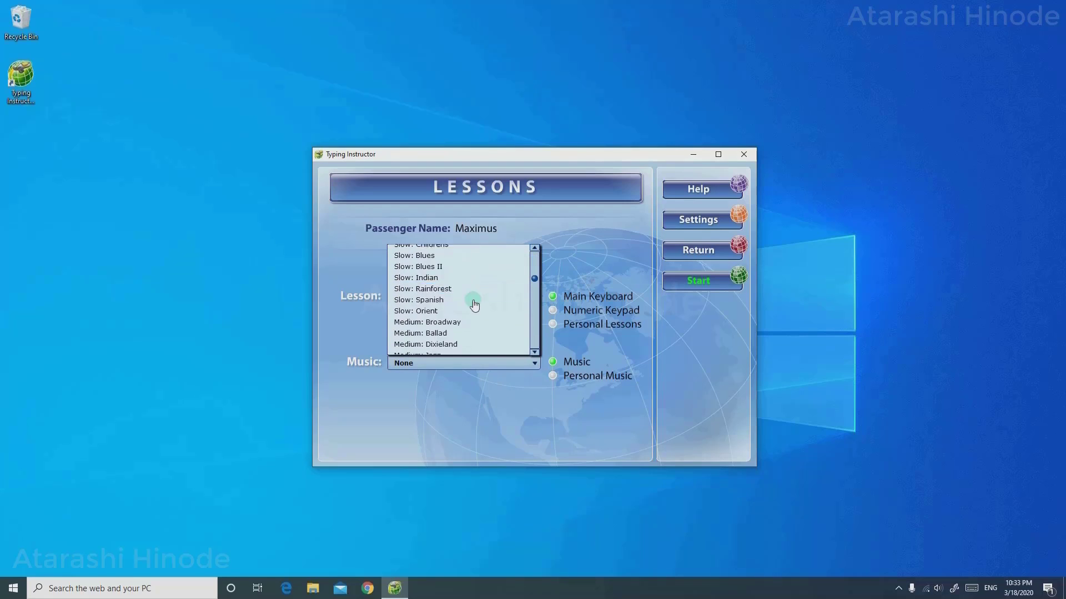
pyautogui.click(593, 383)
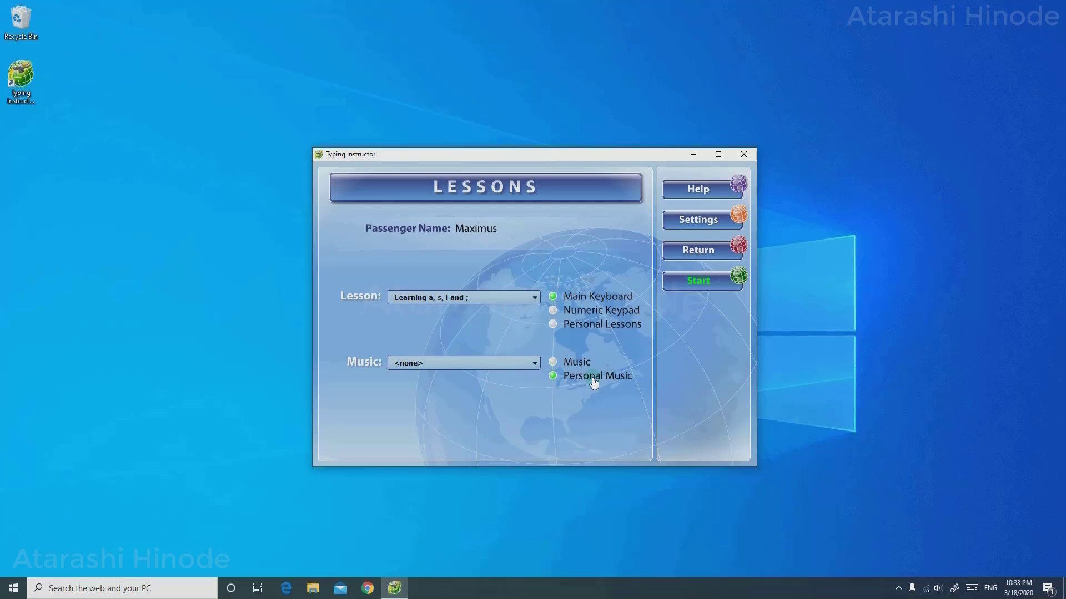
pyautogui.click(528, 365)
pyautogui.click(678, 272)
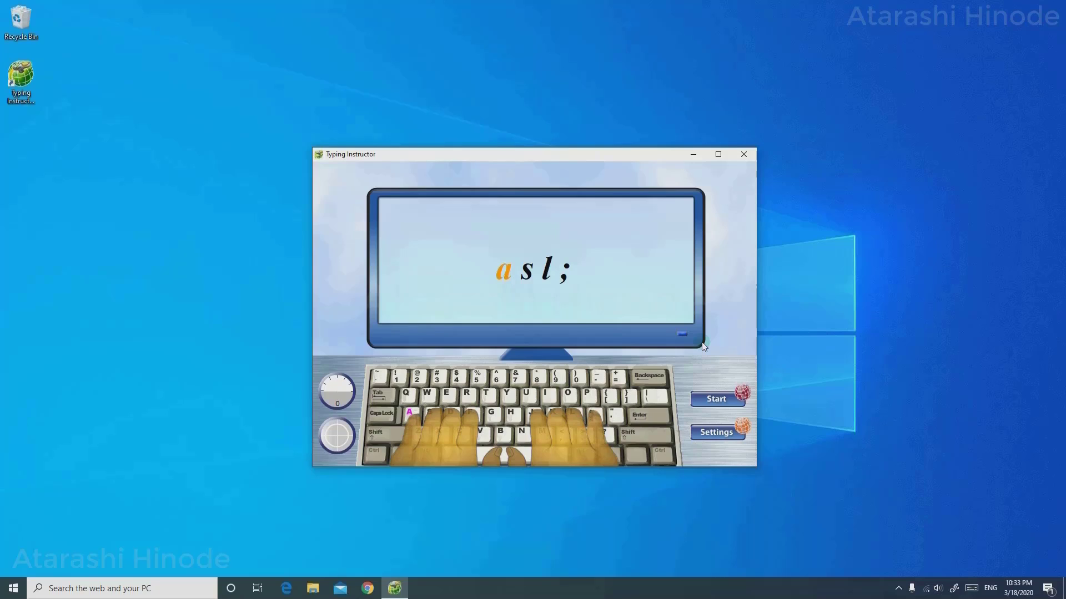
# Practice the highlighted keys a, s, l and ; in order in the lesson's introduction.
pyautogui.write('a')
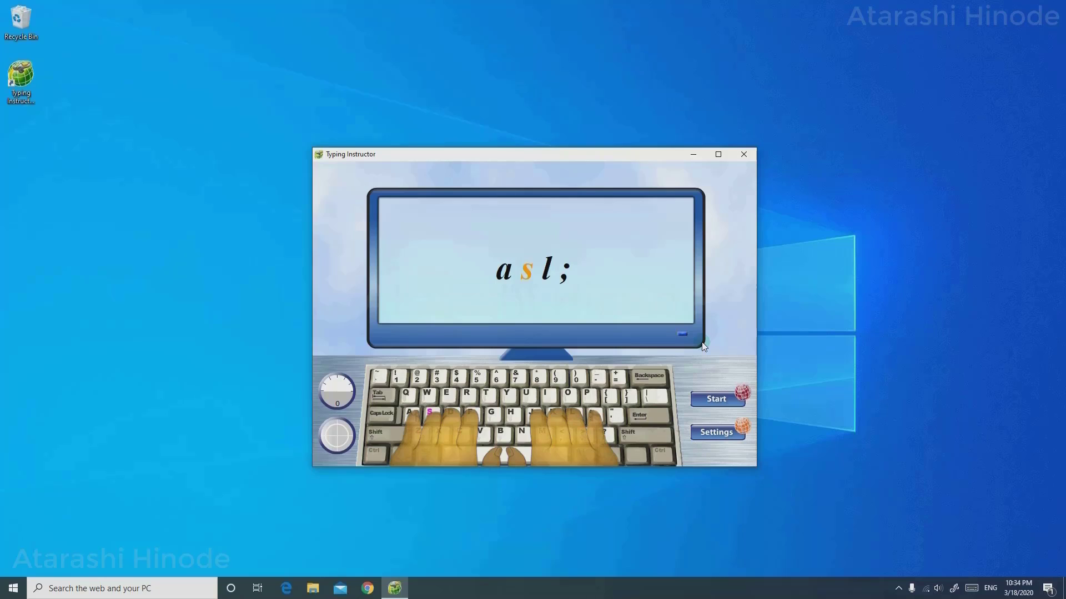
pyautogui.write('s ')
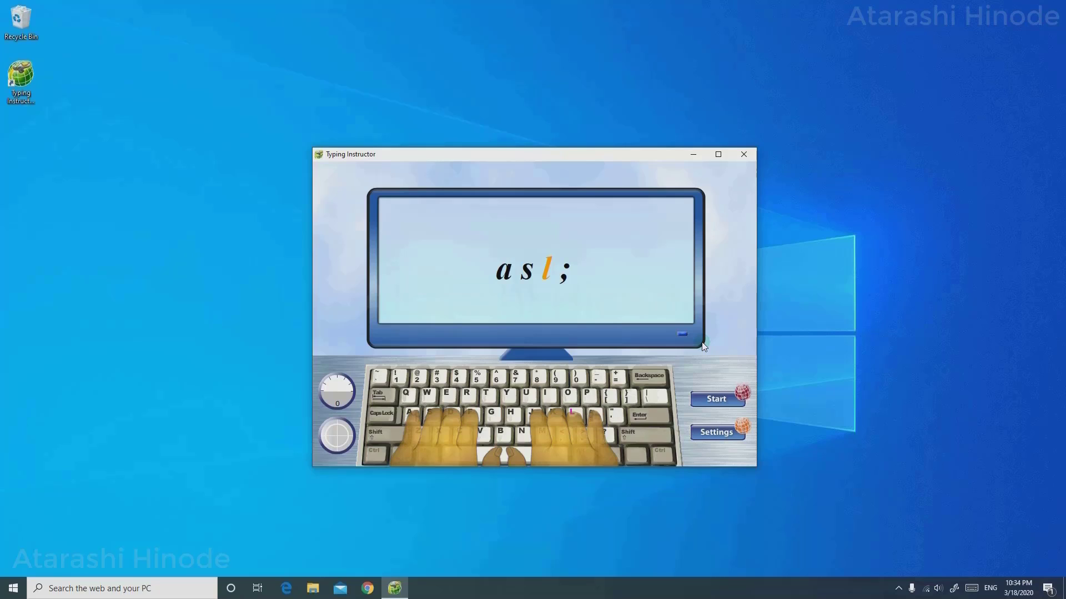
pyautogui.write('l ;')
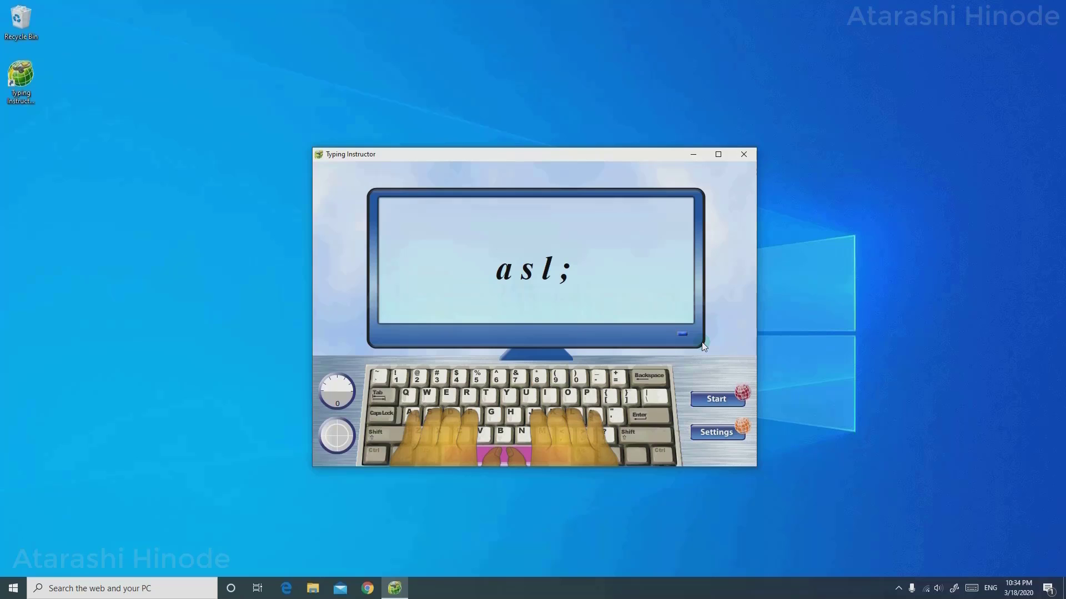
# Start the typing exercise, type its first line "as sl l; ;a ;l ls sa a; ssll ssll;;" and stop the lesson.
pyautogui.click(721, 403)
pyautogui.write('as sl l; ;a ;l ls sa a; ssll ssll;;')
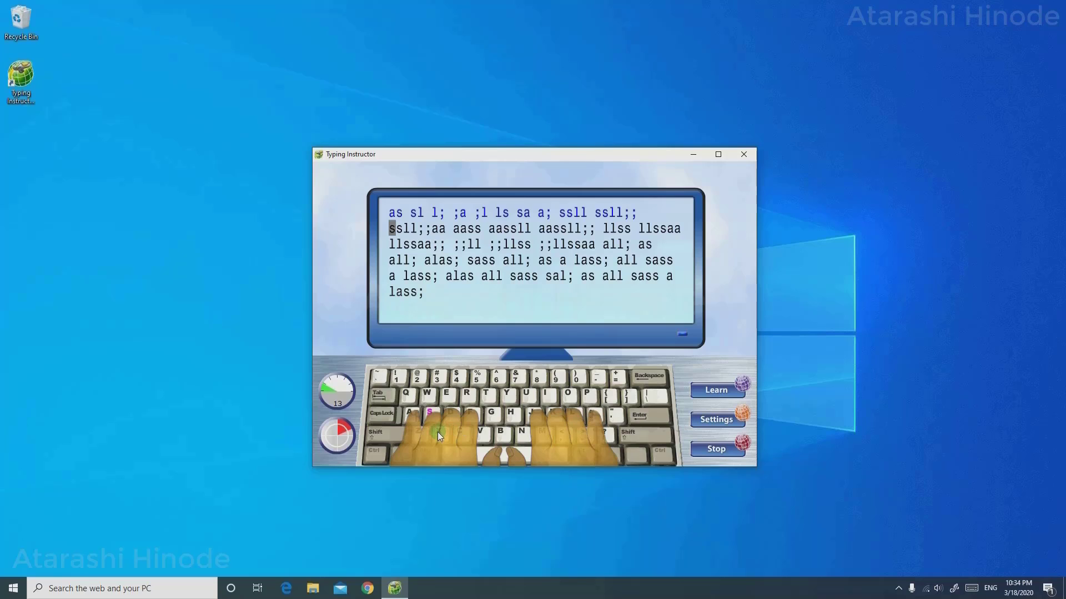
pyautogui.click(703, 452)
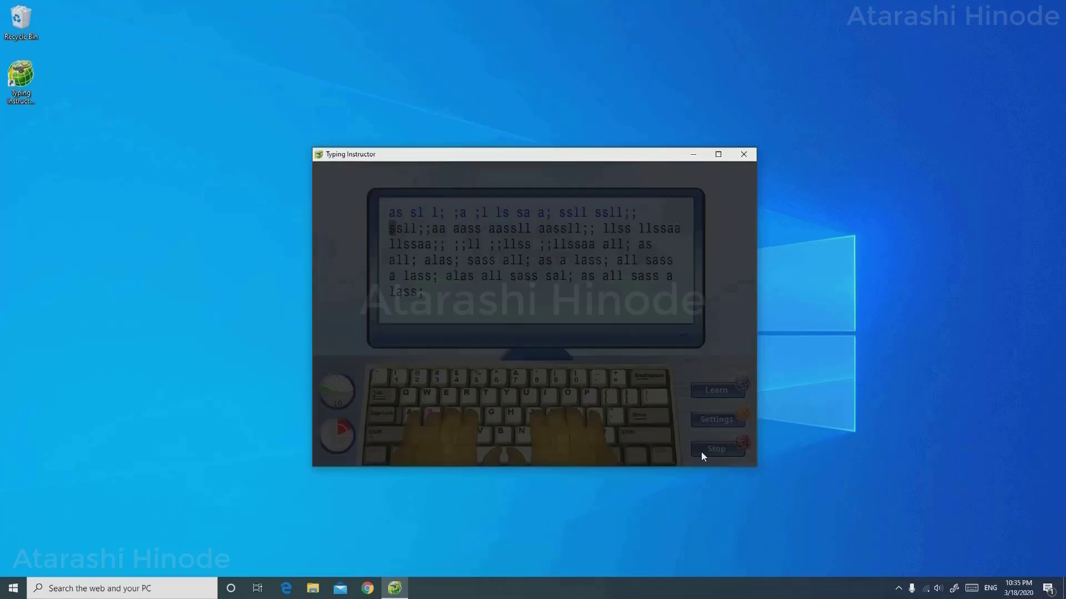
pyautogui.click(473, 343)
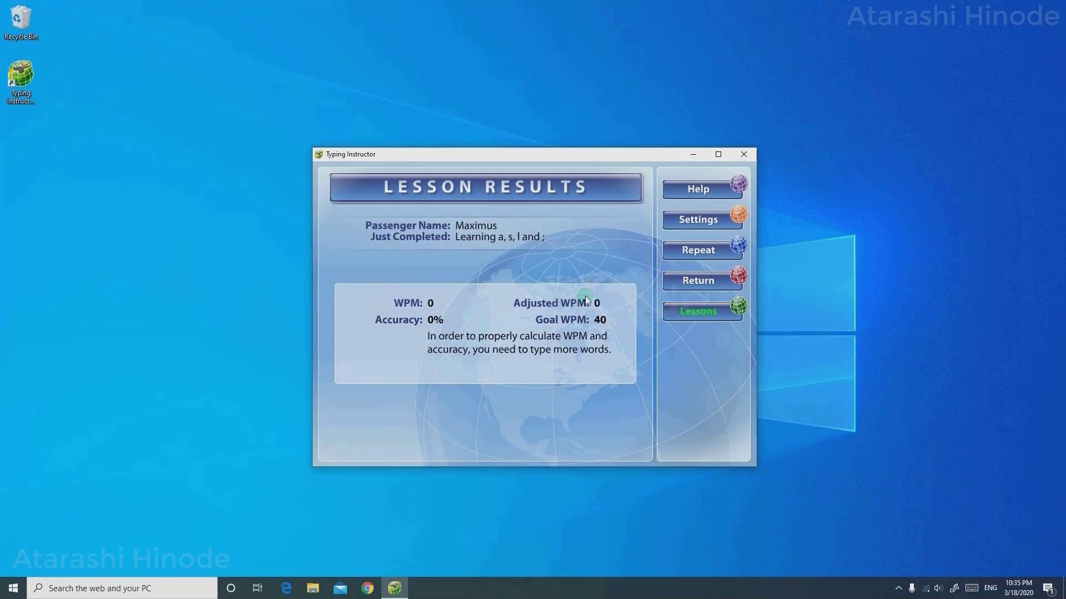
# Leave the lesson results and review the typist's saved results by finger and by key.
pyautogui.click(703, 283)
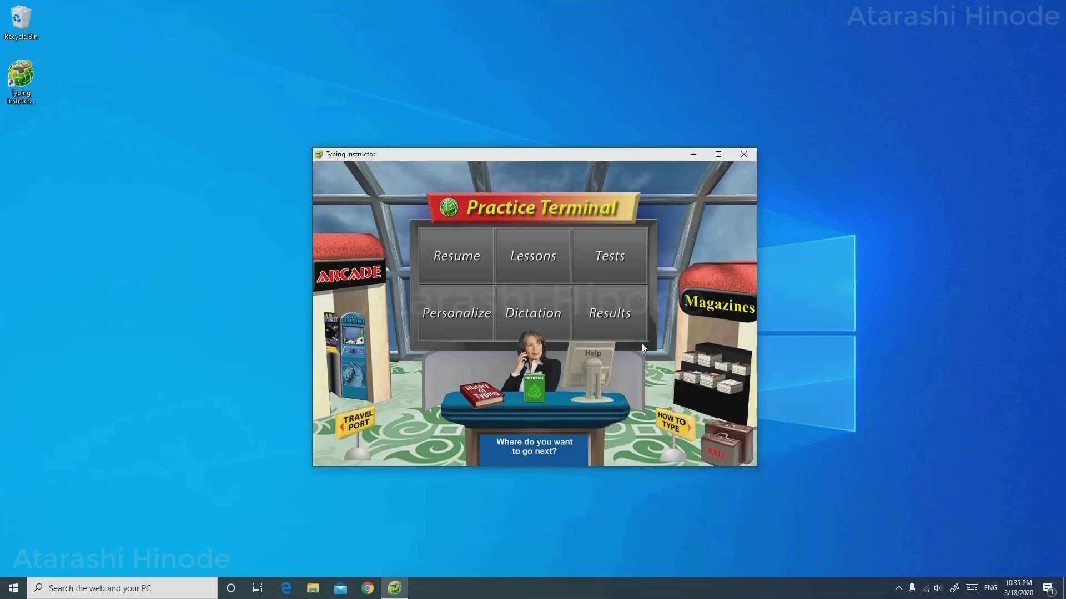
pyautogui.click(619, 315)
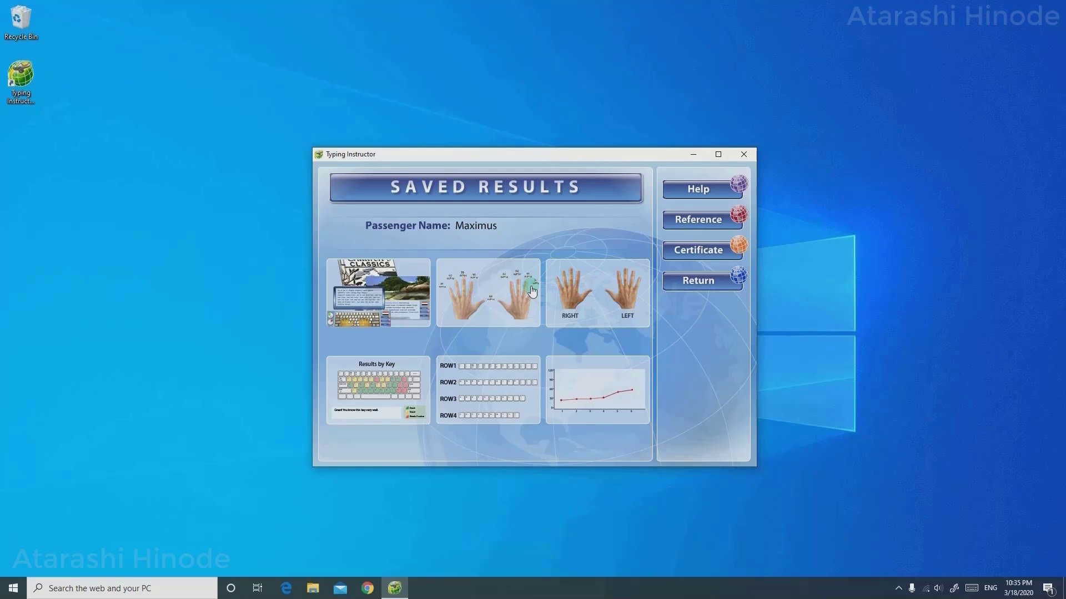
pyautogui.click(526, 295)
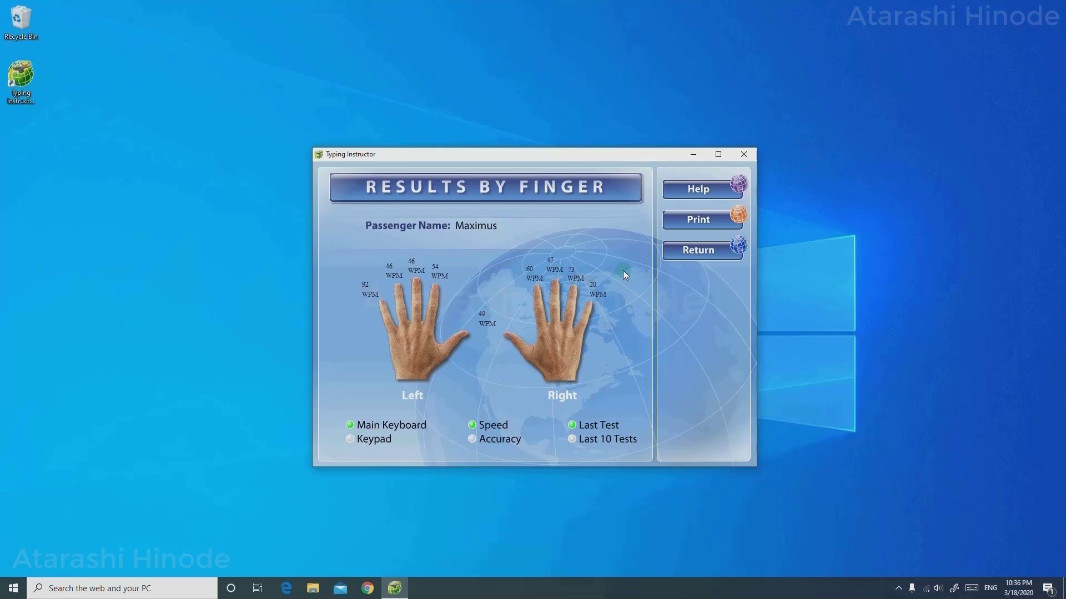
pyautogui.click(697, 250)
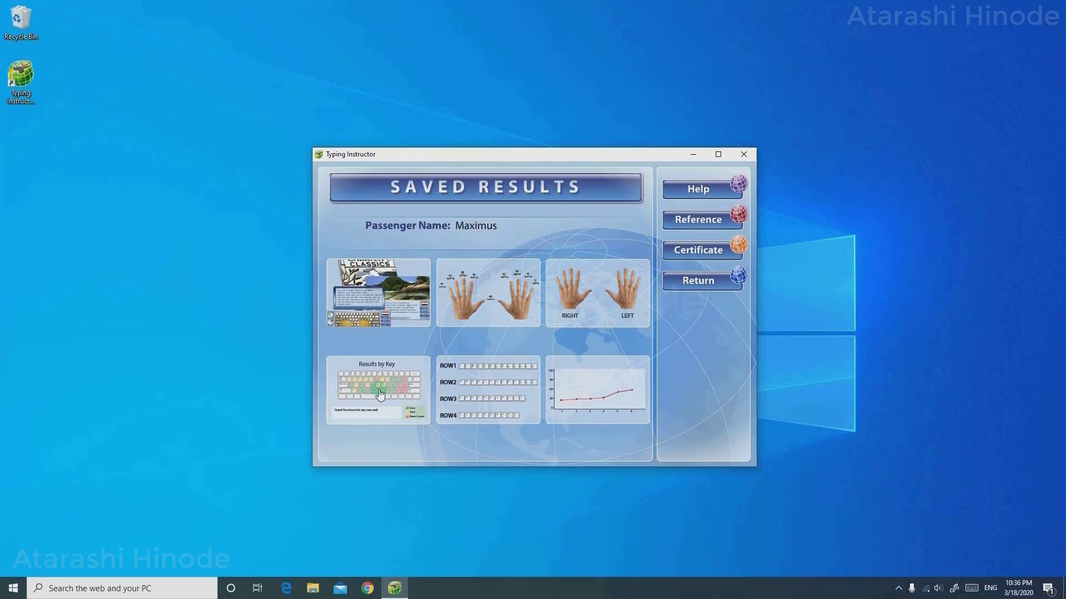
pyautogui.click(378, 402)
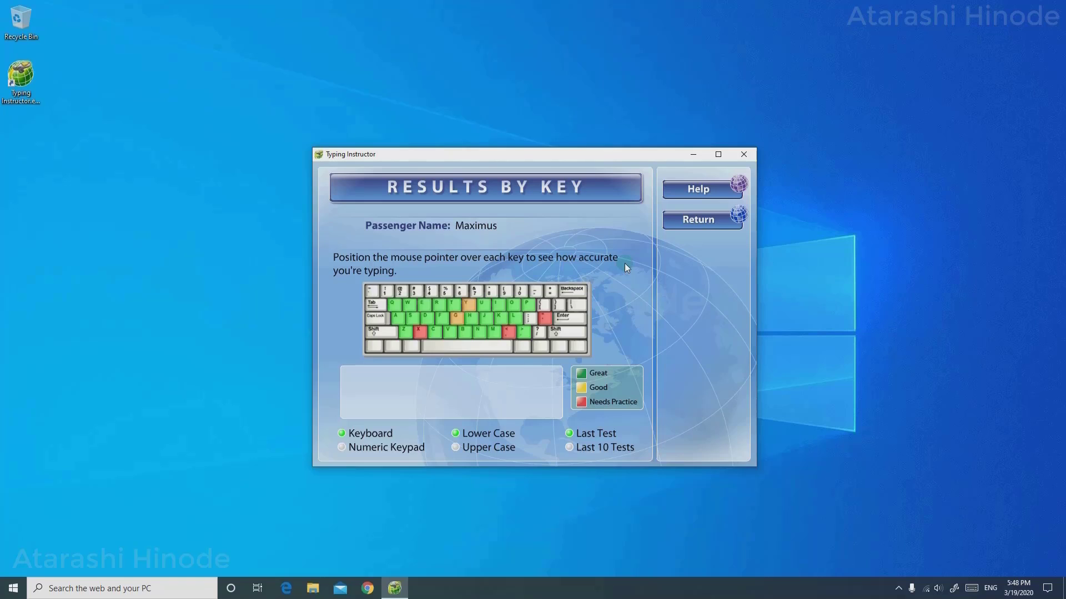
pyautogui.click(704, 220)
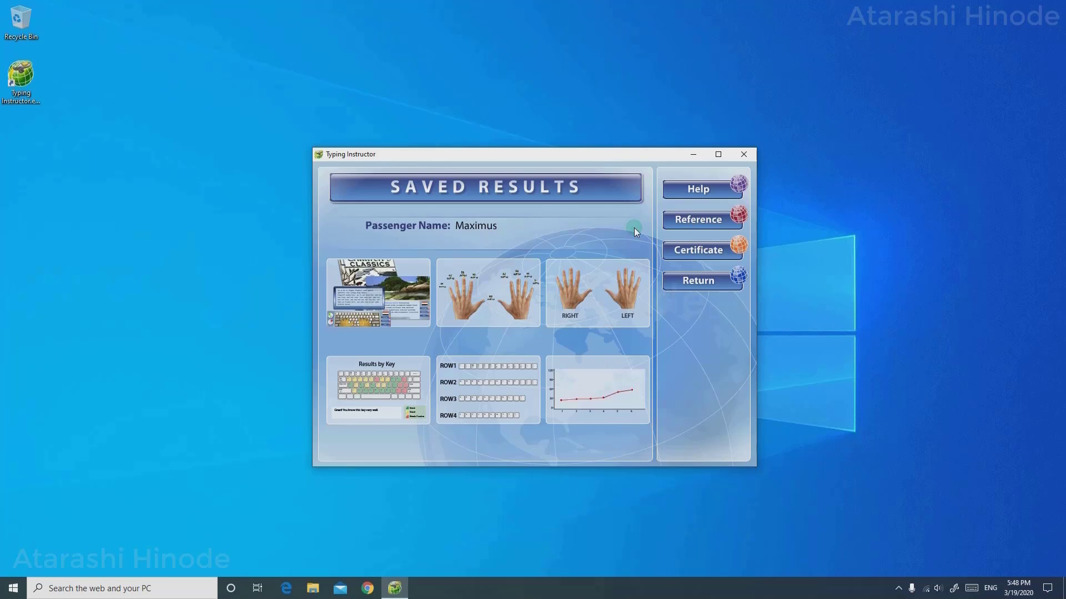
# Open the certificates from the saved results, keep the Achievement type and look through its certificate styles.
pyautogui.click(693, 250)
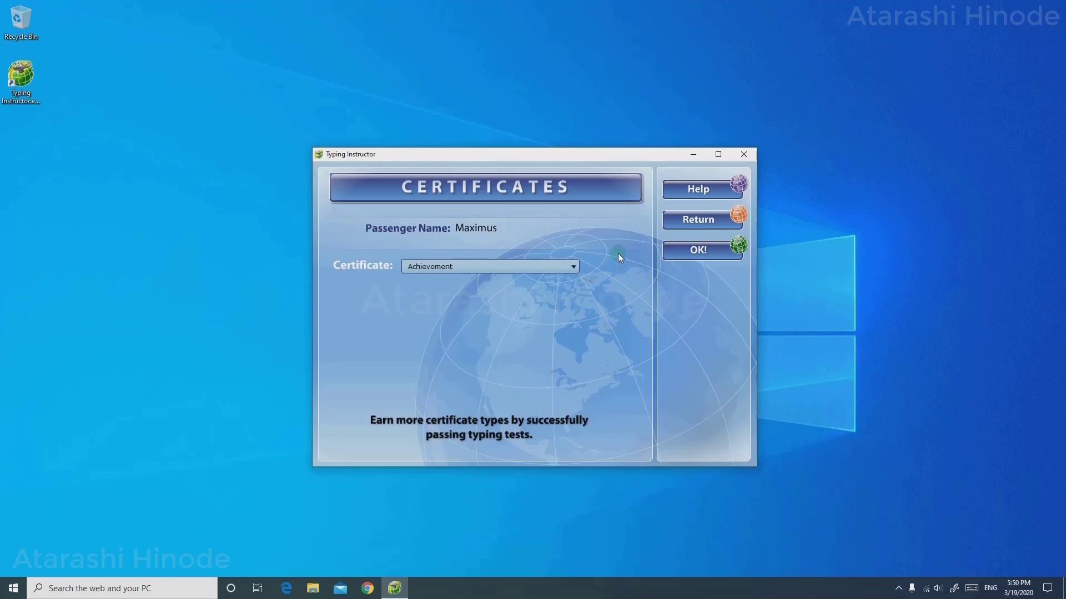
pyautogui.click(692, 253)
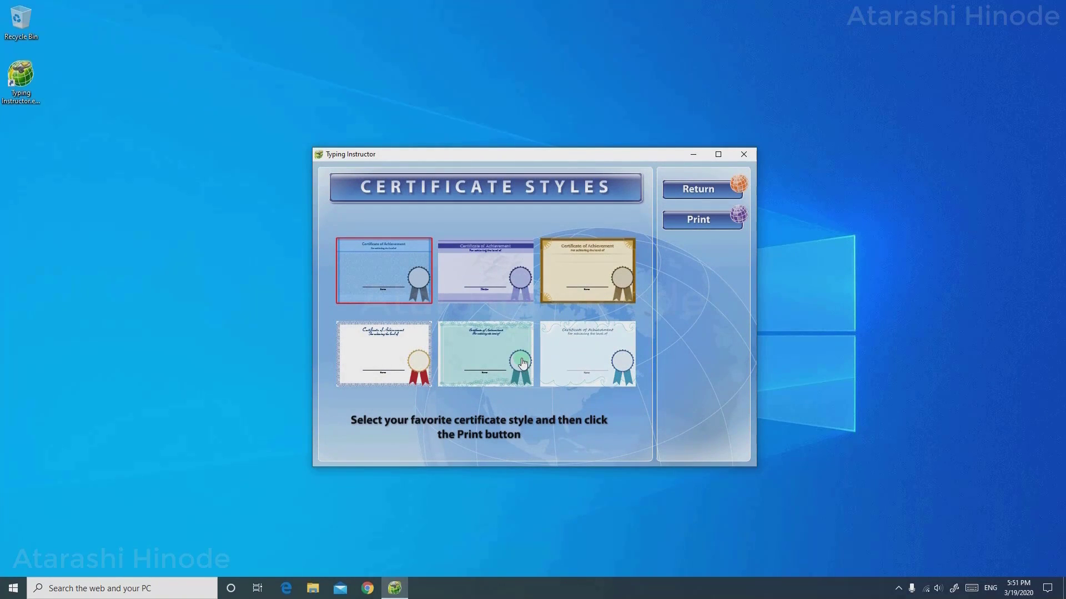
pyautogui.click(514, 356)
pyautogui.click(518, 340)
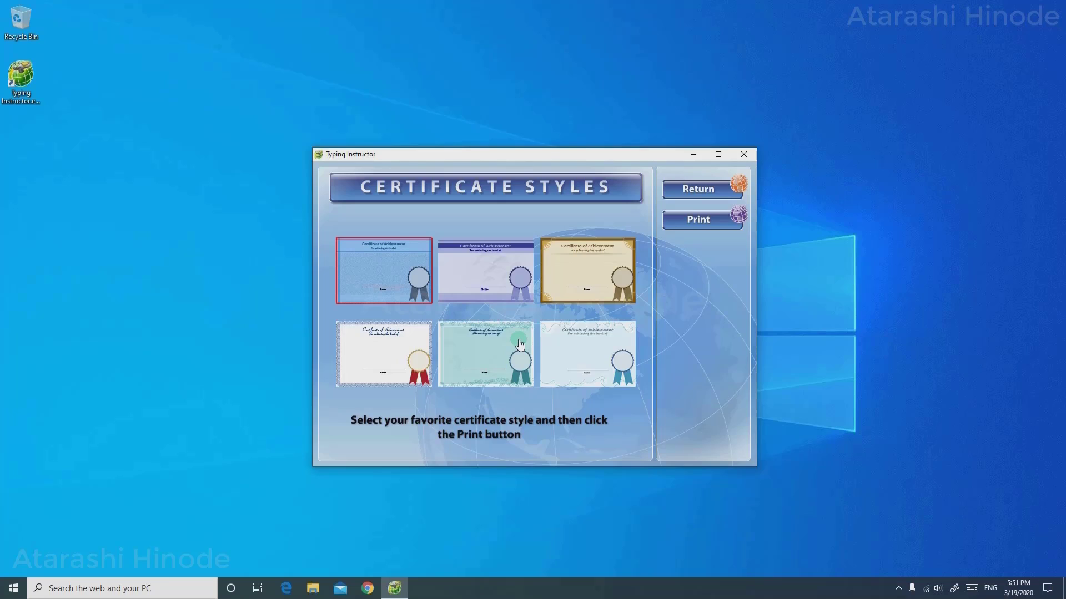